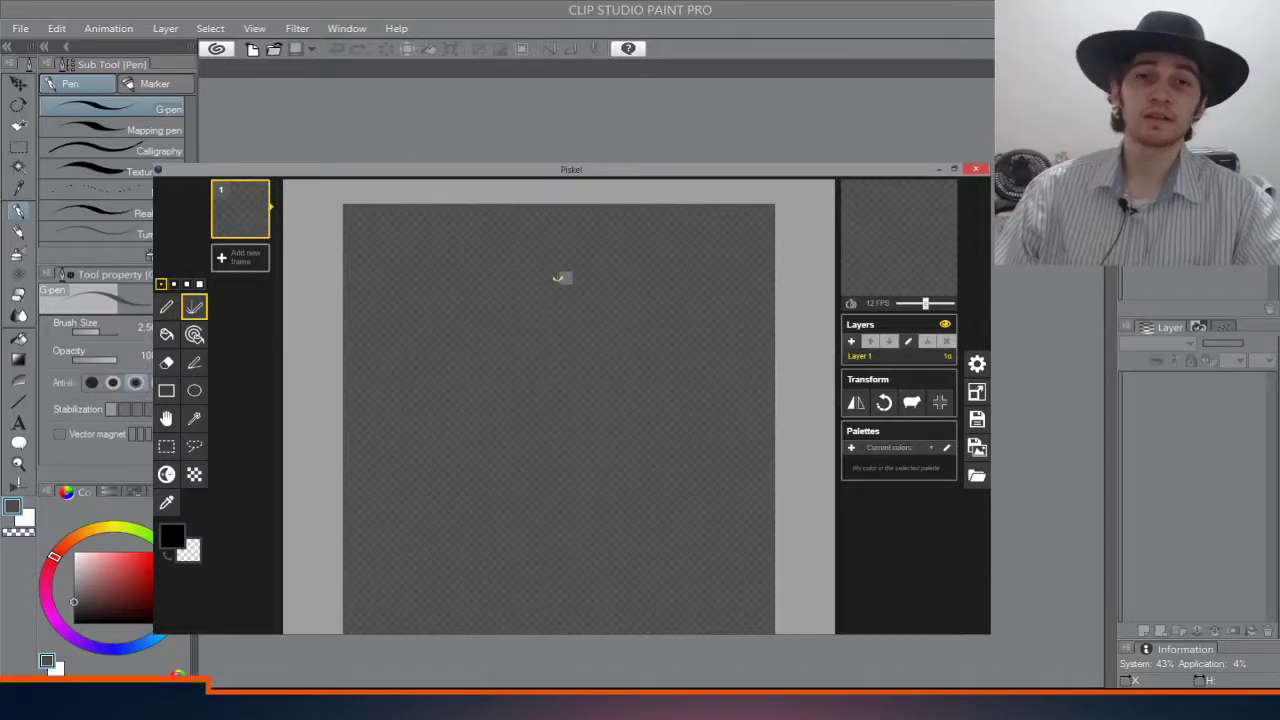
# Step: Draw a mirrored black arch outline, undo it, then redraw the top bar and both legs
pyautogui.moveTo(551, 277)
pyautogui.mouseDown()
pyautogui.moveTo(509, 324)
pyautogui.moveTo(489, 409)
pyautogui.moveTo(532, 465)
pyautogui.moveTo(505, 511)
pyautogui.moveTo(444, 528)
pyautogui.moveTo(410, 486)
pyautogui.moveTo(404, 405)
pyautogui.mouseUp()
pyautogui.hotkey('ctrl', 'z')
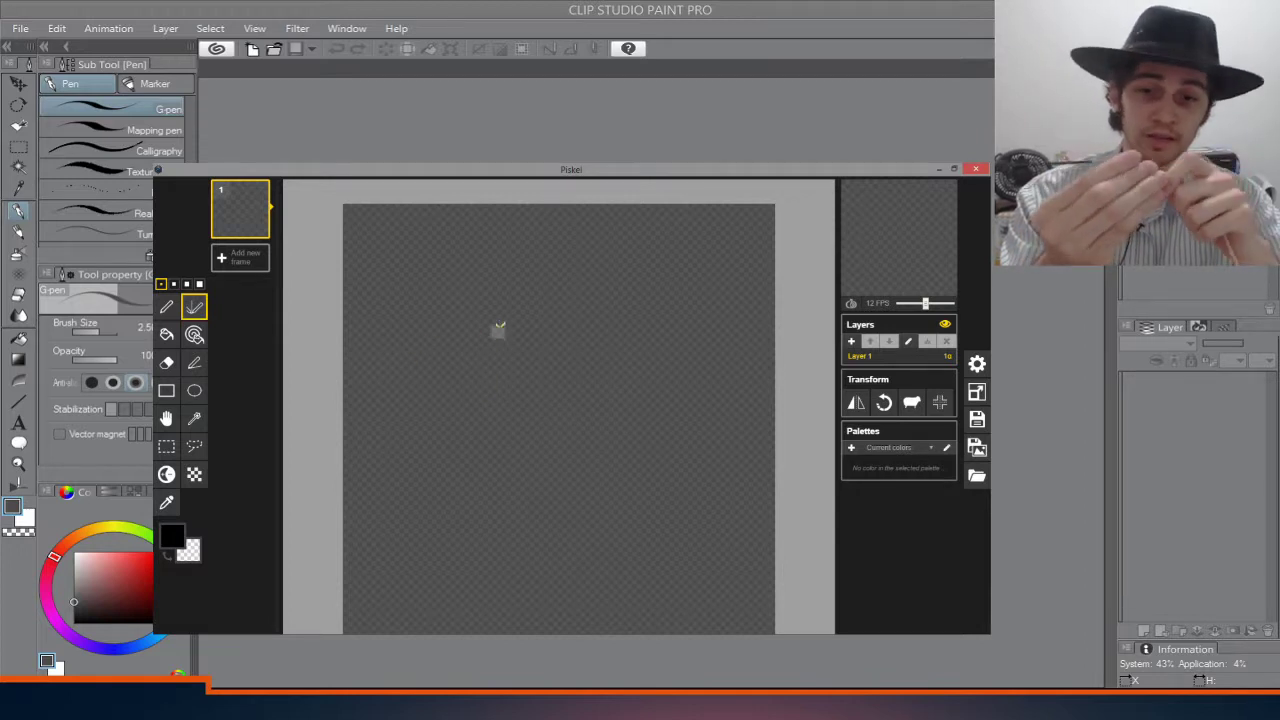
pyautogui.moveTo(498, 305)
pyautogui.mouseDown()
pyautogui.moveTo(586, 305)
pyautogui.moveTo(497, 303)
pyautogui.moveTo(476, 423)
pyautogui.moveTo(406, 466)
pyautogui.moveTo(391, 556)
pyautogui.moveTo(511, 577)
pyautogui.moveTo(524, 533)
pyautogui.moveTo(545, 535)
pyautogui.mouseUp()
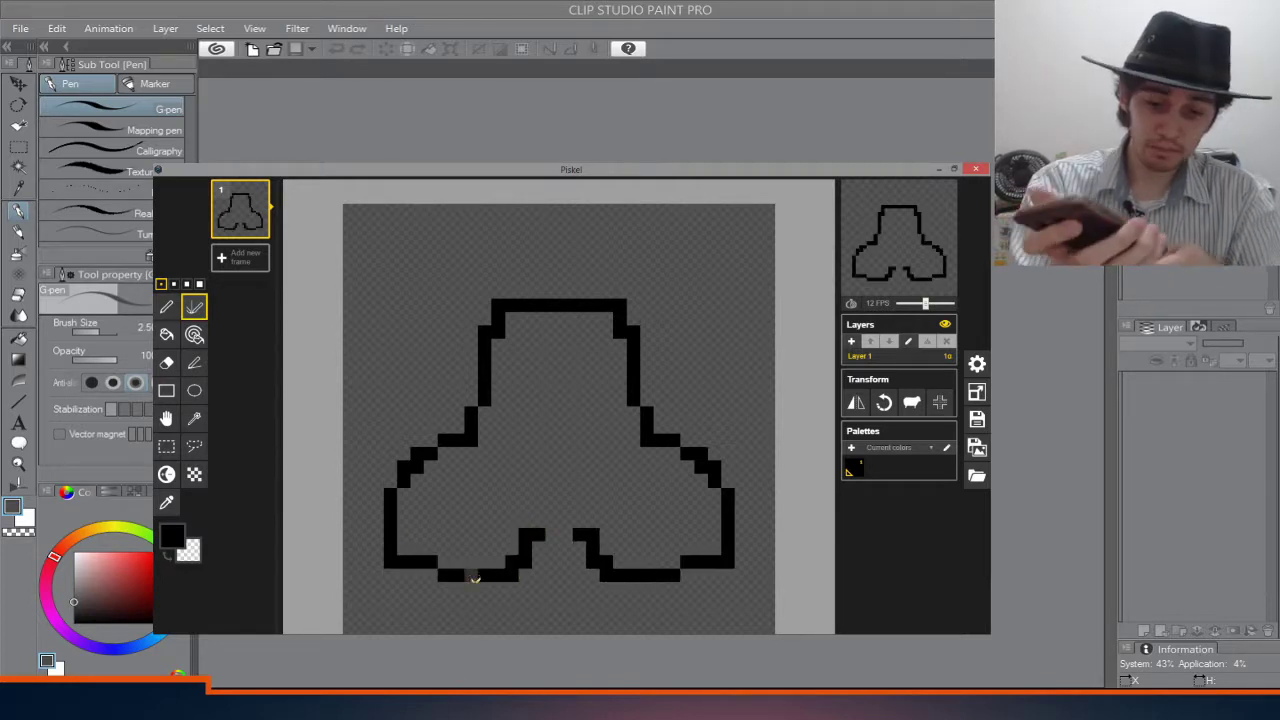
# Step: Close the leg ends and bottom, then fill the body and centre stem with dark green
pyautogui.moveTo(472, 576); pyautogui.dragTo(478, 602)
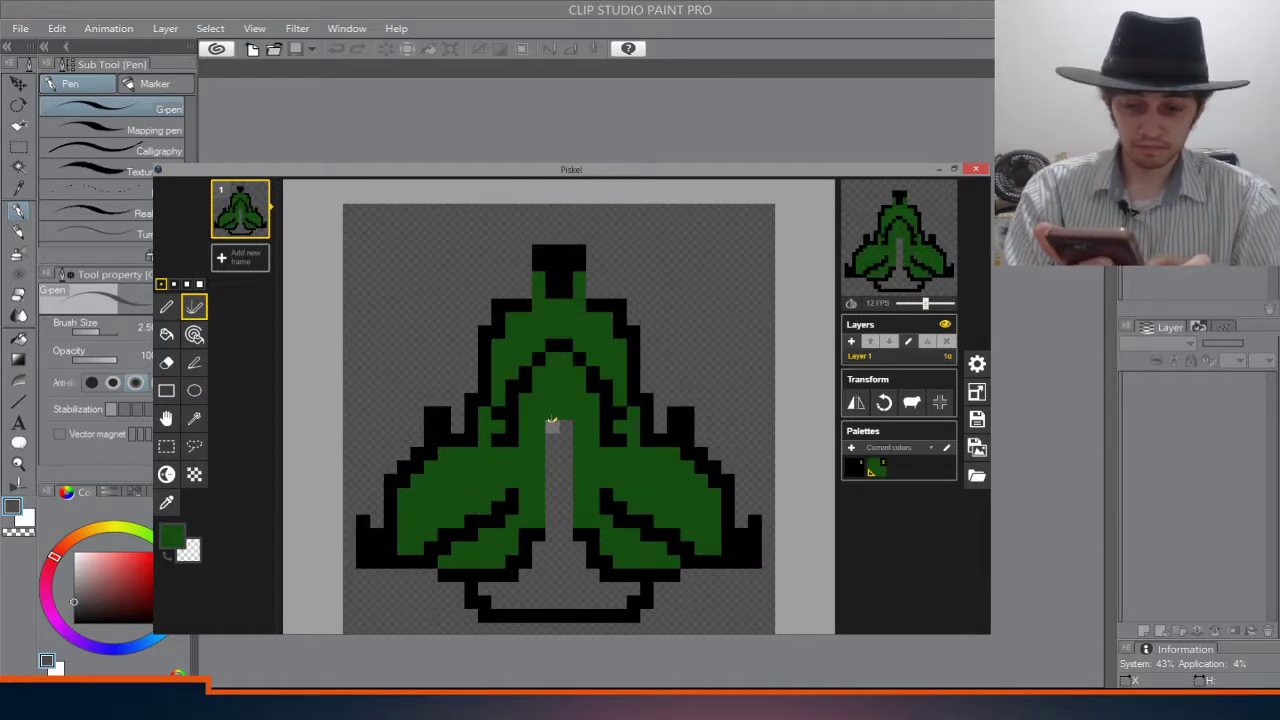
pyautogui.moveTo(553, 418)
pyautogui.mouseDown()
pyautogui.moveTo(558, 565)
pyautogui.moveTo(540, 550)
pyautogui.moveTo(525, 590)
pyautogui.moveTo(490, 590)
pyautogui.moveTo(500, 600)
pyautogui.moveTo(574, 585)
pyautogui.moveTo(558, 575)
pyautogui.mouseUp()
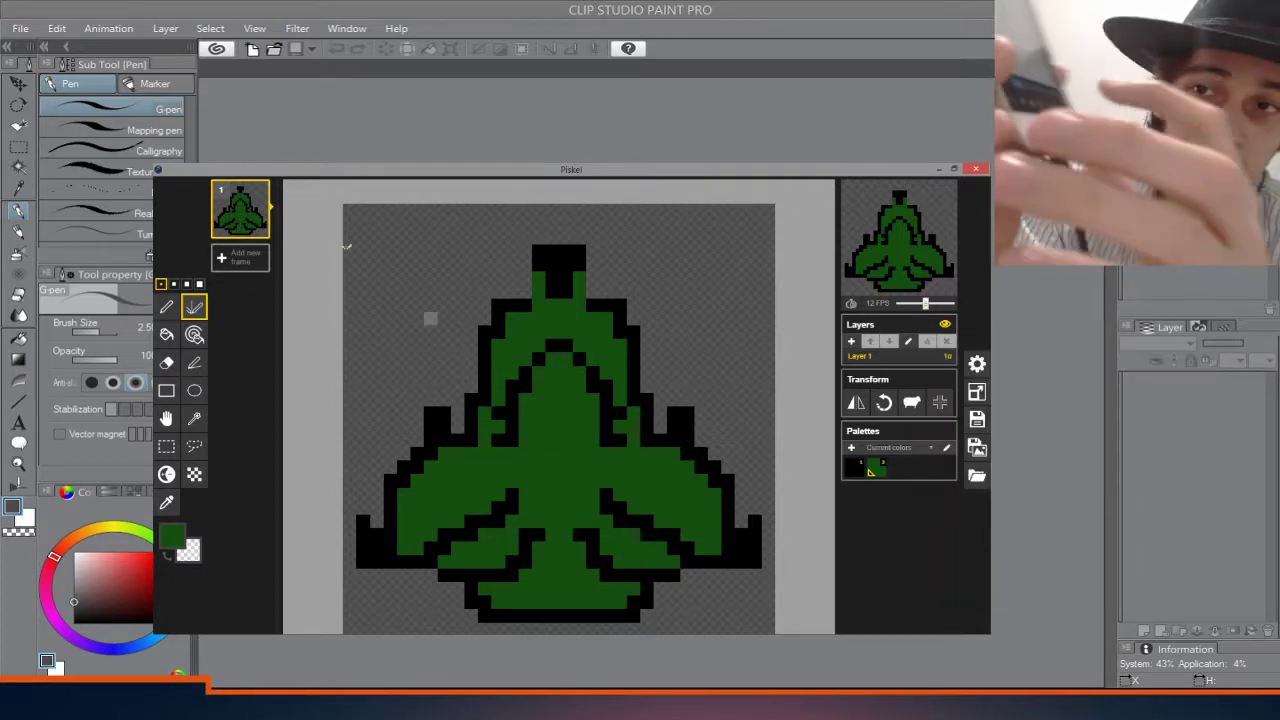
# Step: Change the primary colour to dark teal for shading the wings and body
pyautogui.click(177, 537)
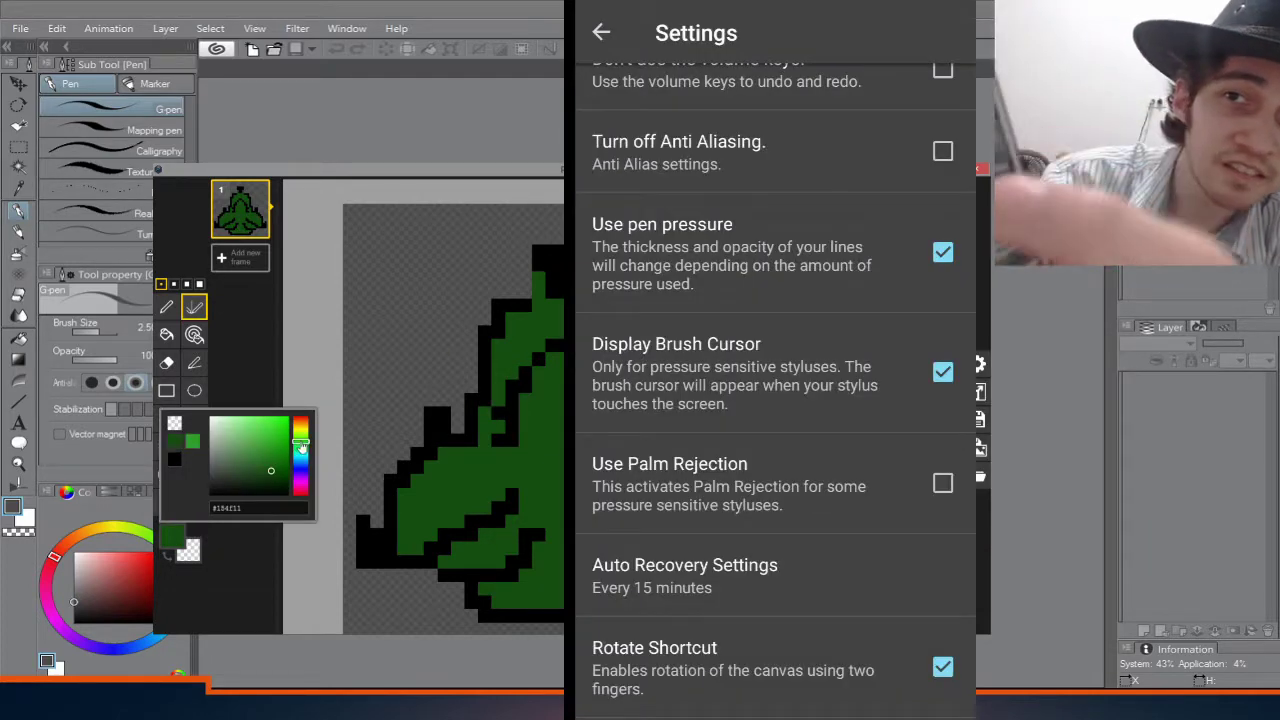
pyautogui.moveTo(301, 447); pyautogui.dragTo(301, 451)
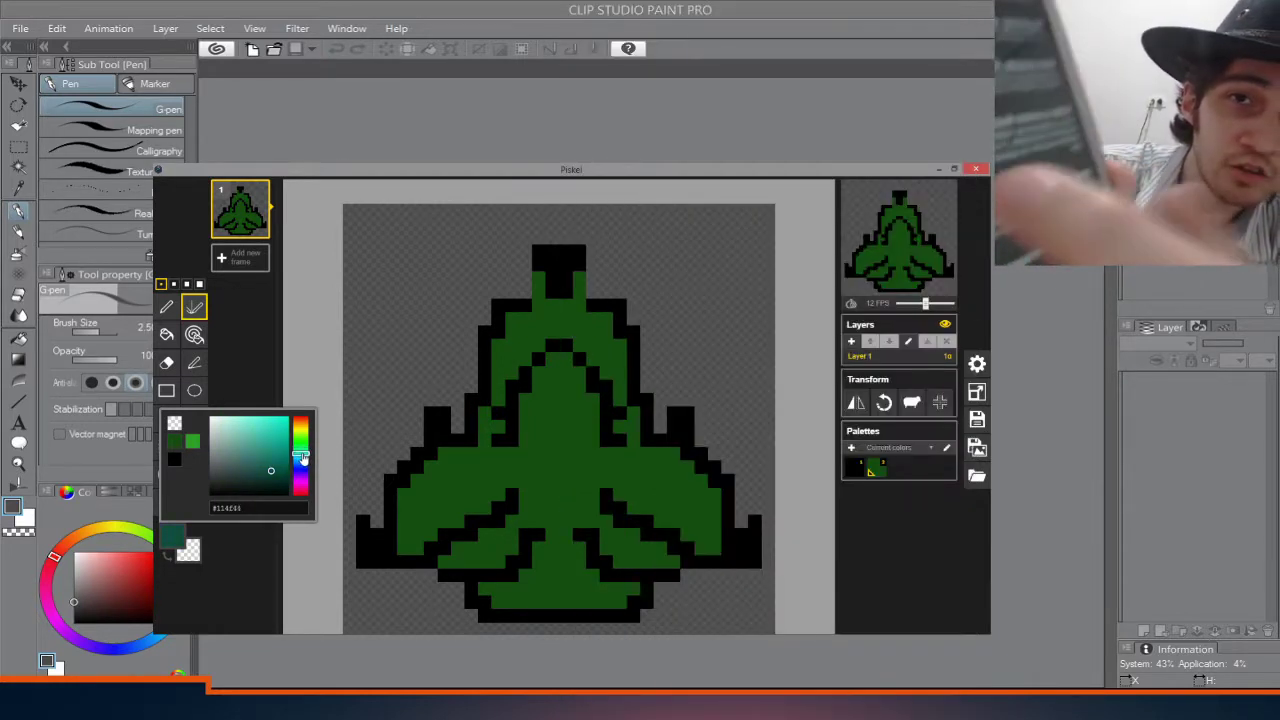
pyautogui.moveTo(302, 458); pyautogui.dragTo(302, 462)
pyautogui.click(386, 588)
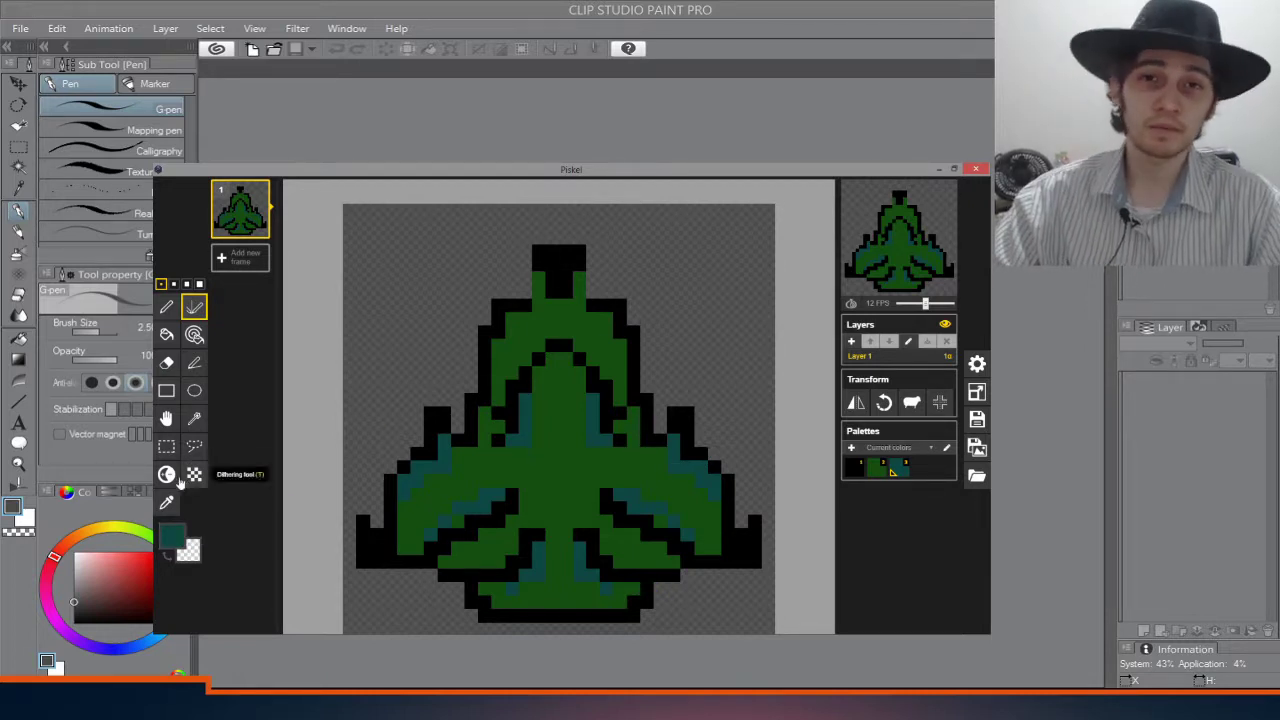
# Step: Choose a yellow-green primary colour and paint the mirrored cockpit down the ship's centre
pyautogui.click(166, 502)
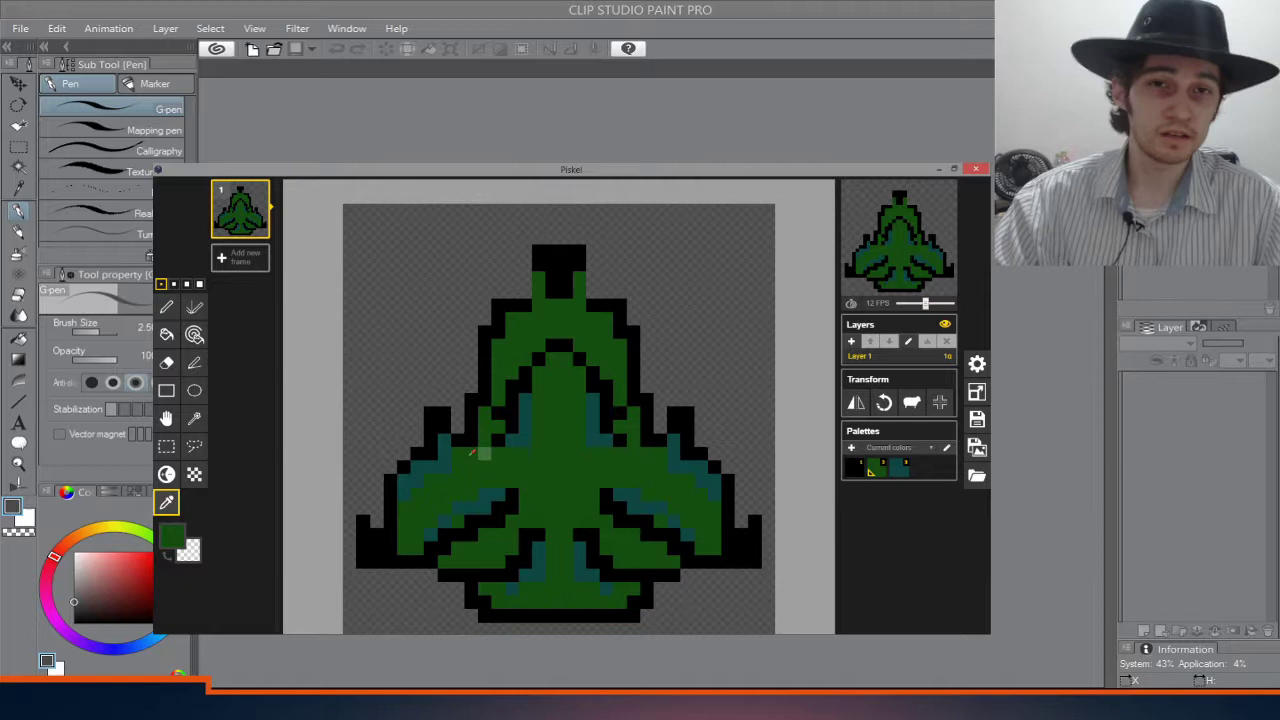
pyautogui.click(172, 537)
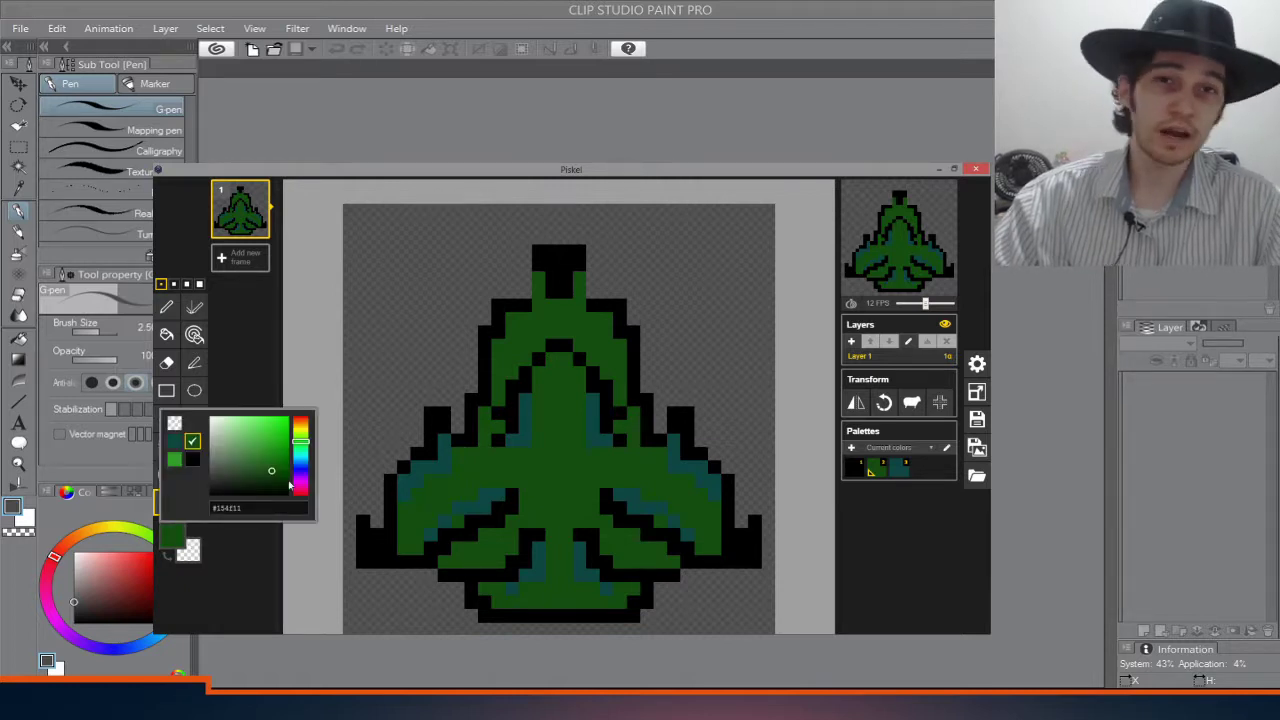
pyautogui.moveTo(300, 450)
pyautogui.mouseDown()
pyautogui.moveTo(258, 458)
pyautogui.moveTo(301, 437)
pyautogui.mouseUp()
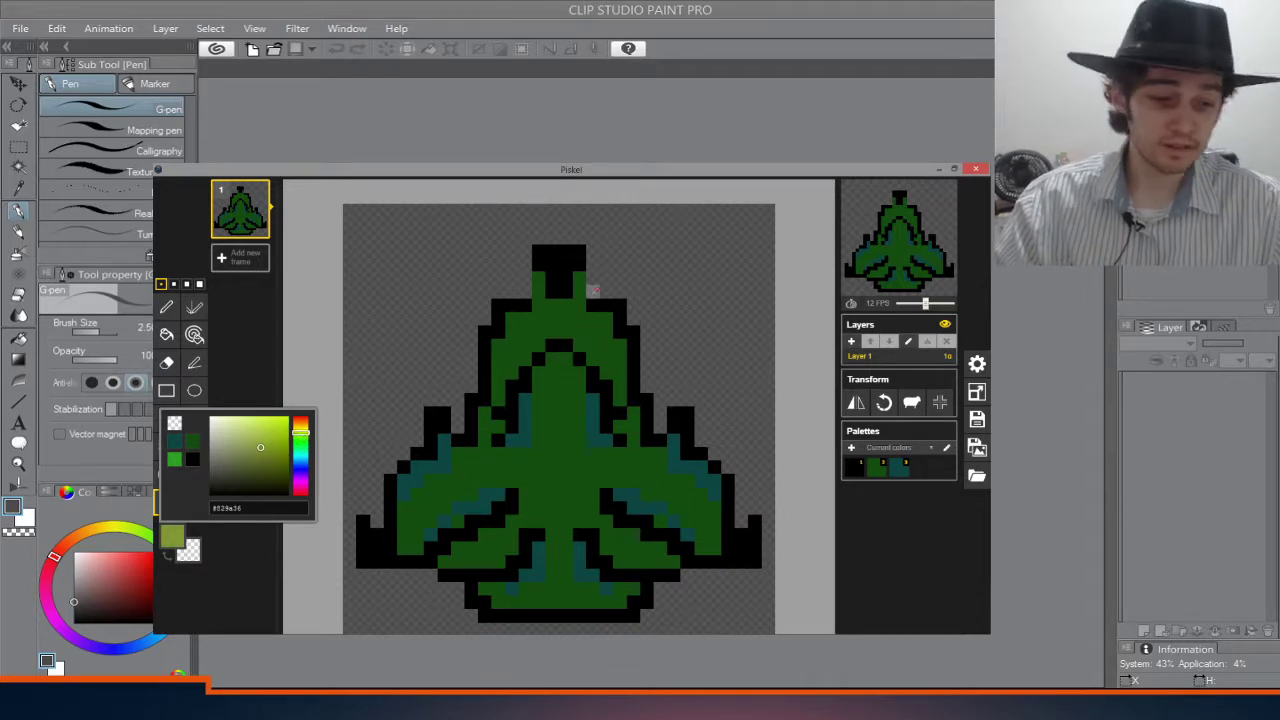
pyautogui.click(194, 306)
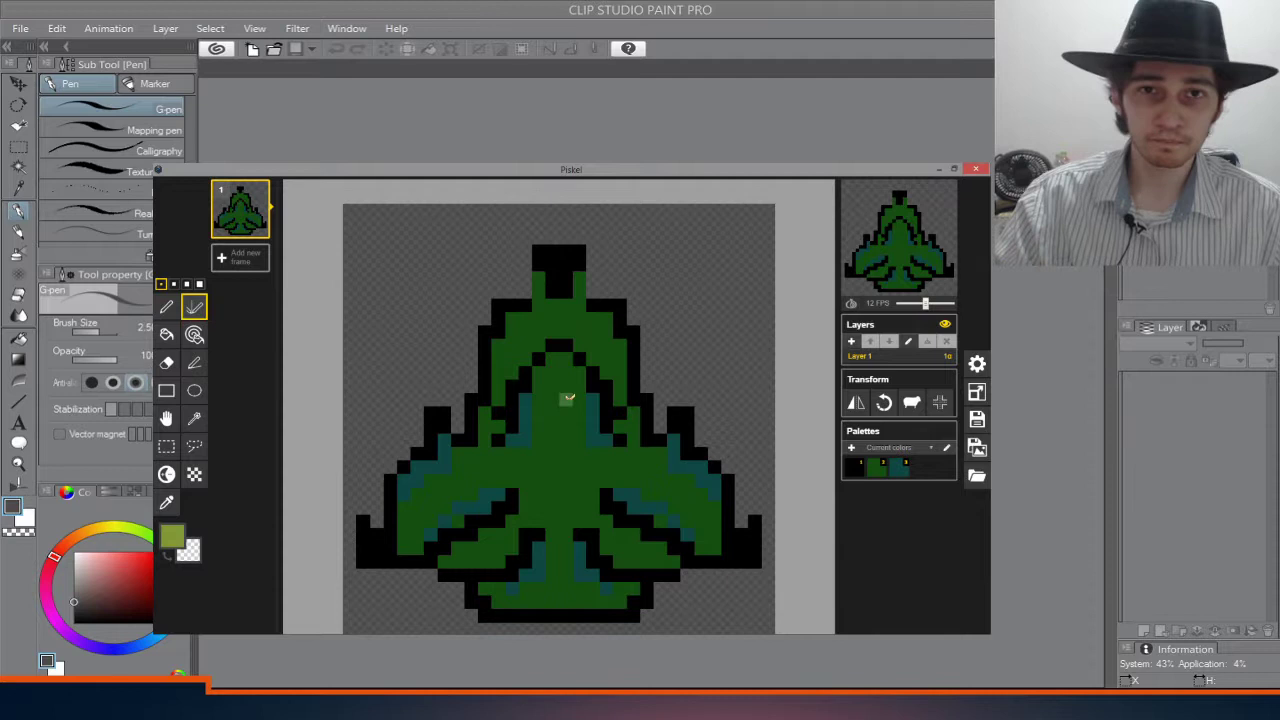
pyautogui.moveTo(558, 358)
pyautogui.mouseDown()
pyautogui.moveTo(552, 405)
pyautogui.moveTo(538, 375)
pyautogui.moveTo(537, 428)
pyautogui.mouseUp()
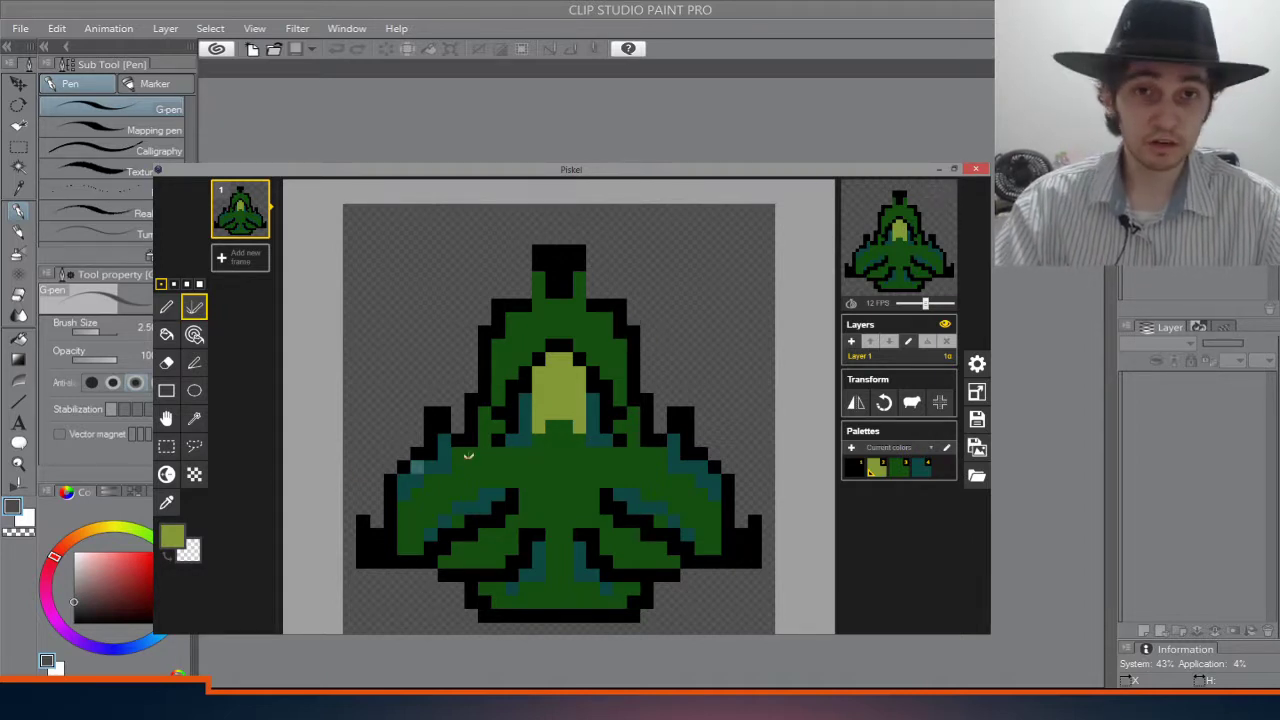
# Step: Dot mirrored yellow-green highlight pixels beside the nose, on the outer wings and lower wings
pyautogui.click(486, 412)
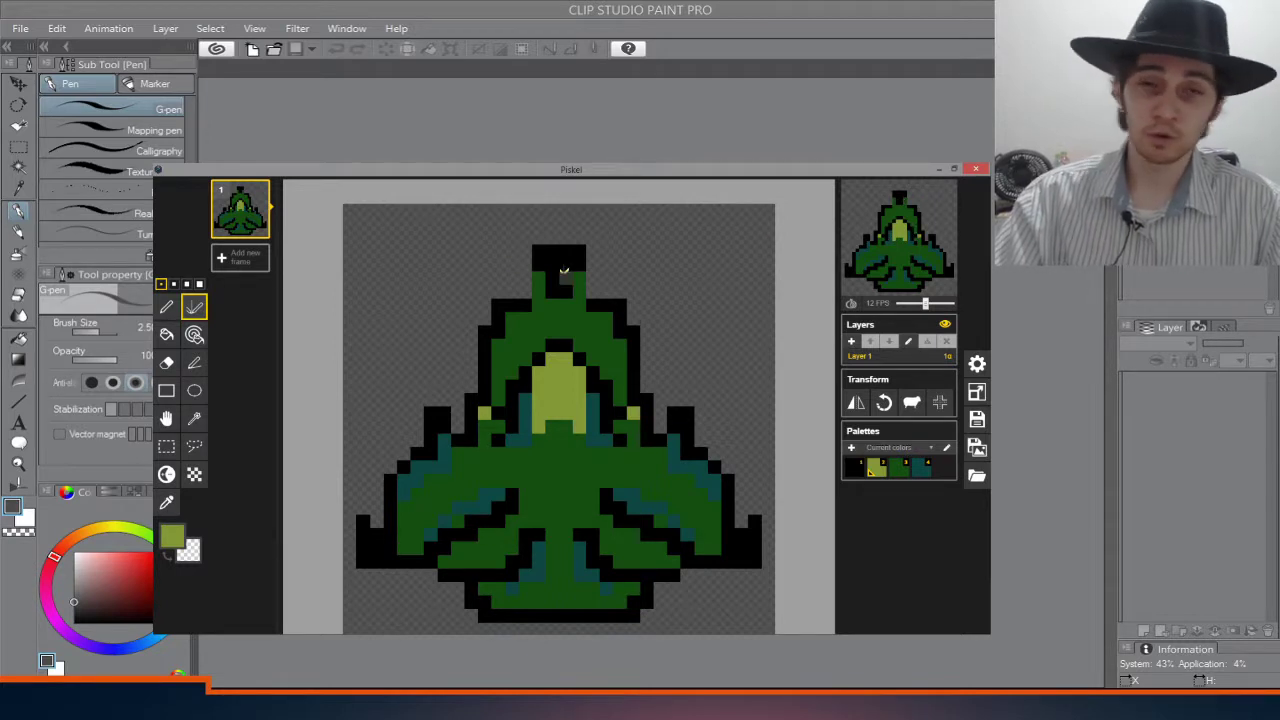
pyautogui.click(513, 317)
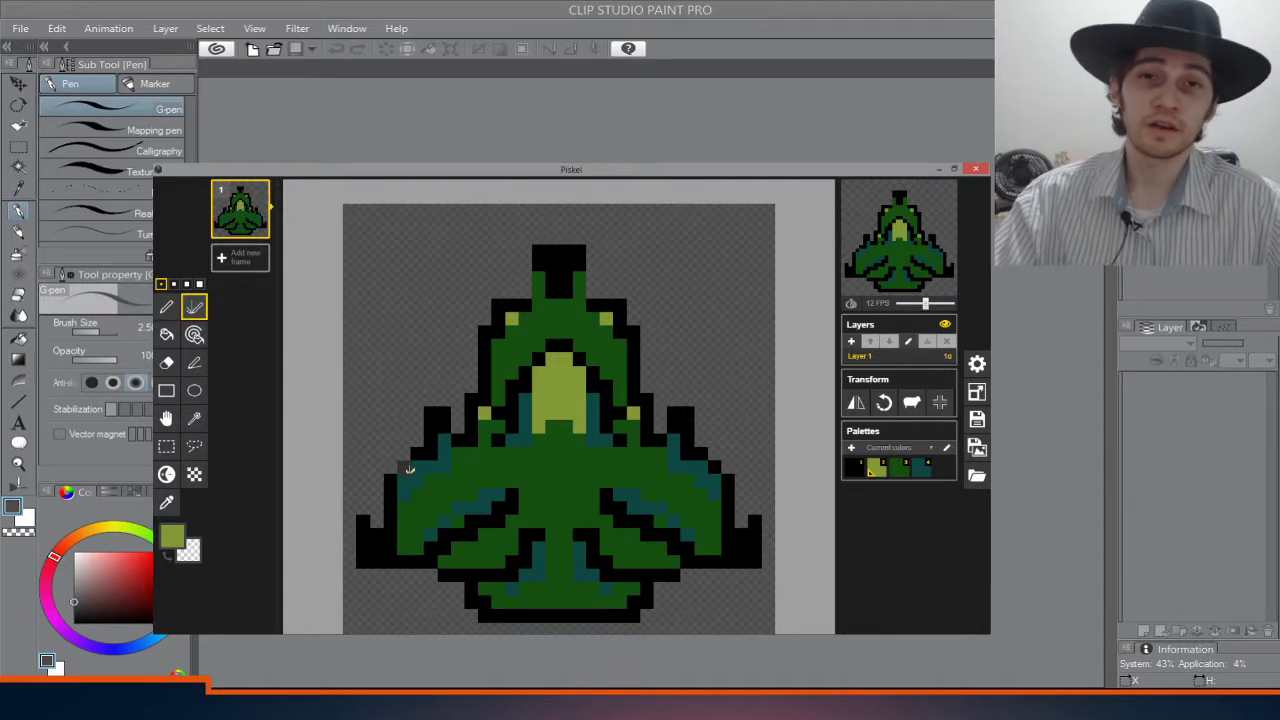
pyautogui.click(404, 467)
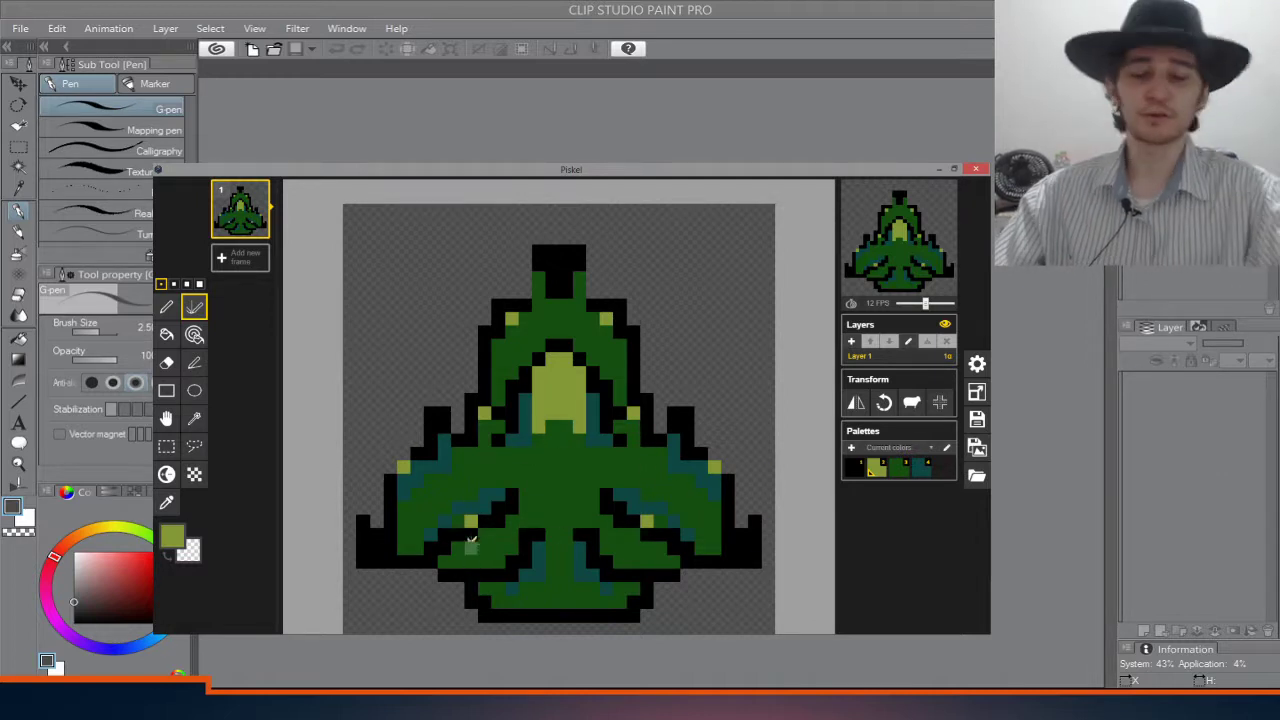
pyautogui.click(487, 521)
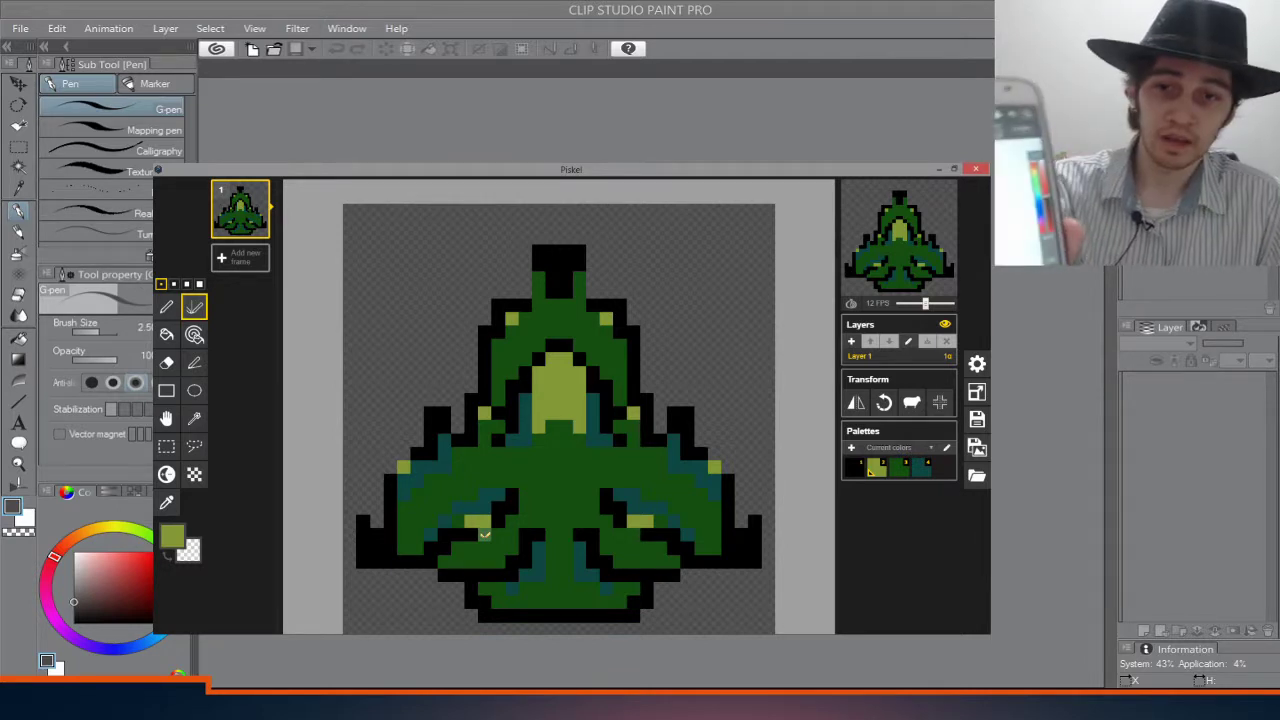
pyautogui.click(484, 535)
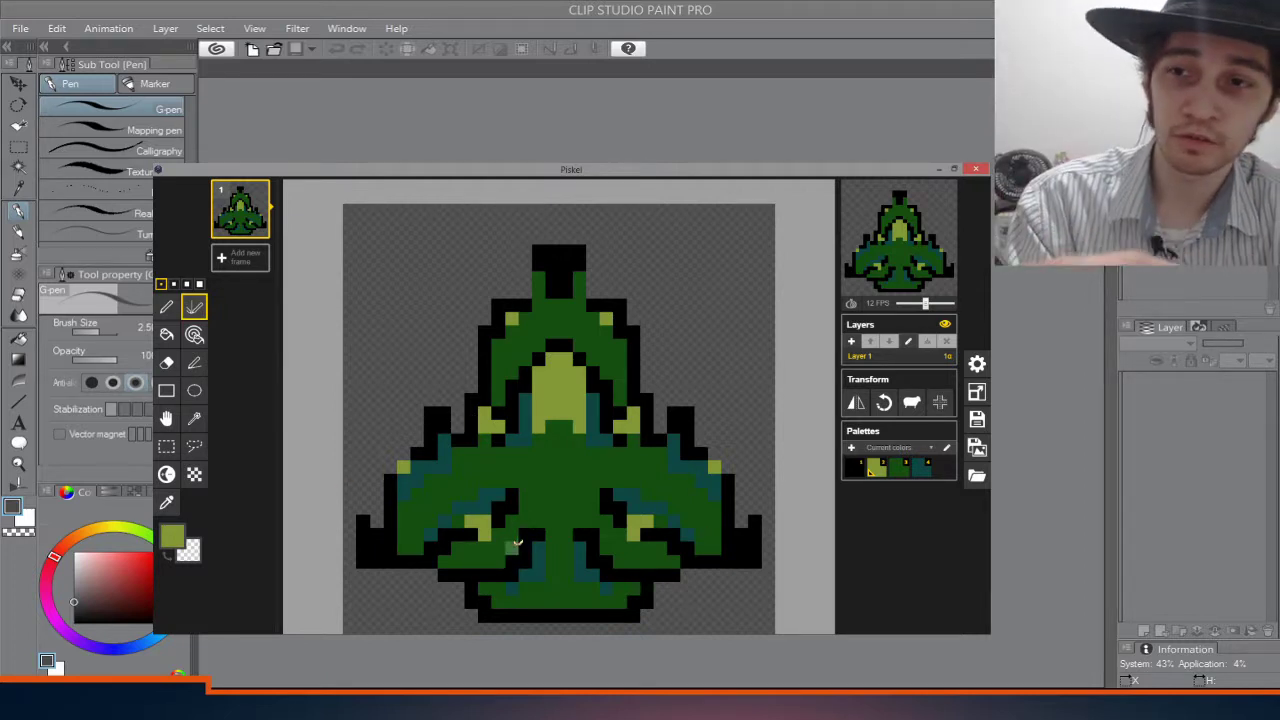
pyautogui.click(512, 548)
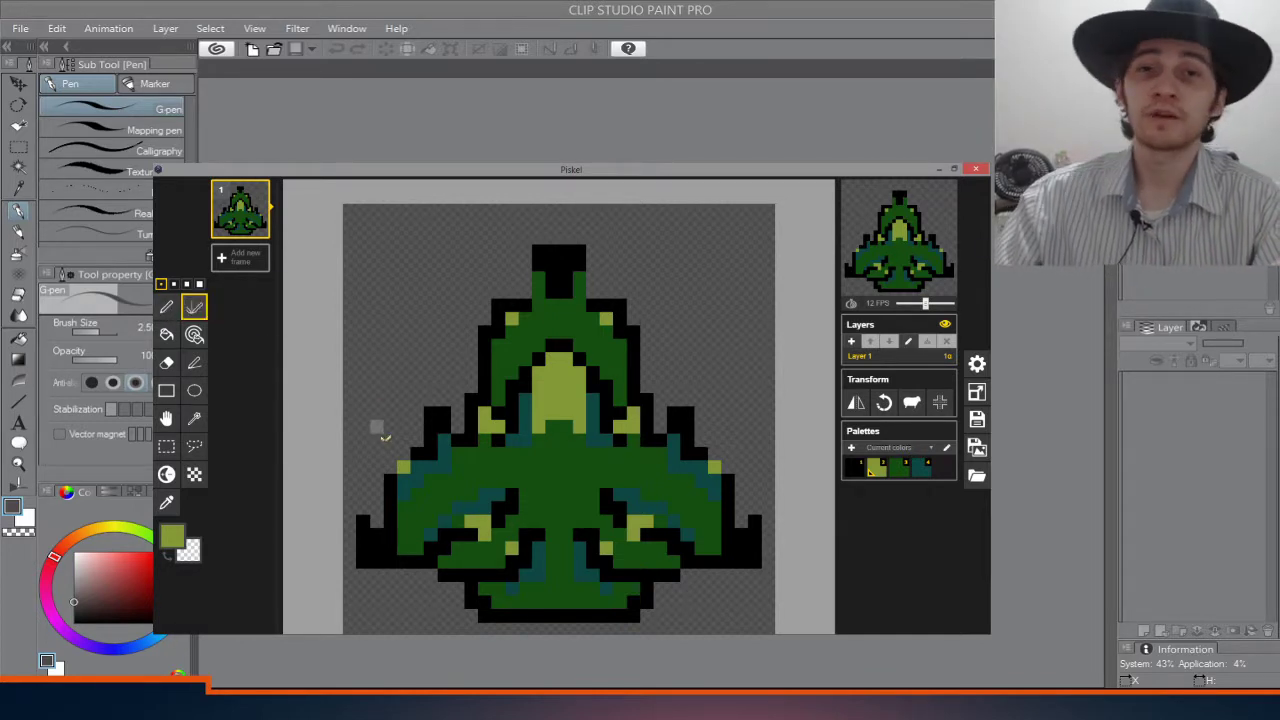
pyautogui.click(194, 419)
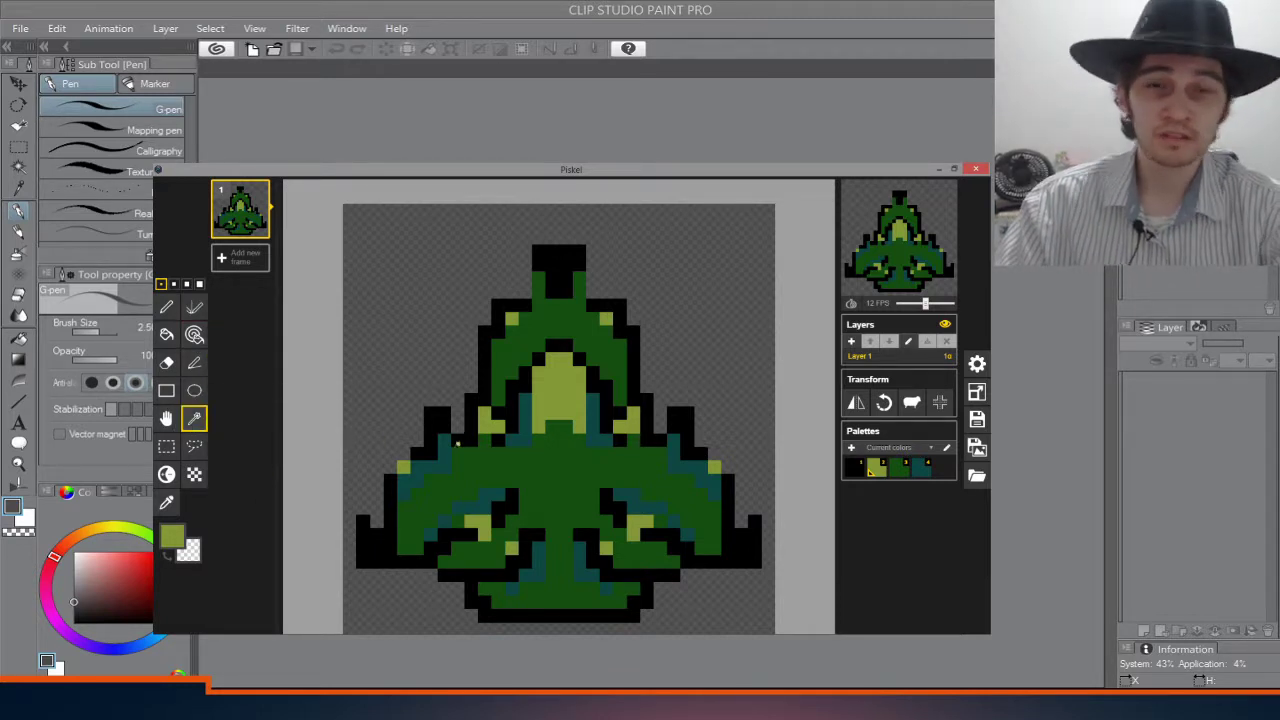
pyautogui.click(451, 450)
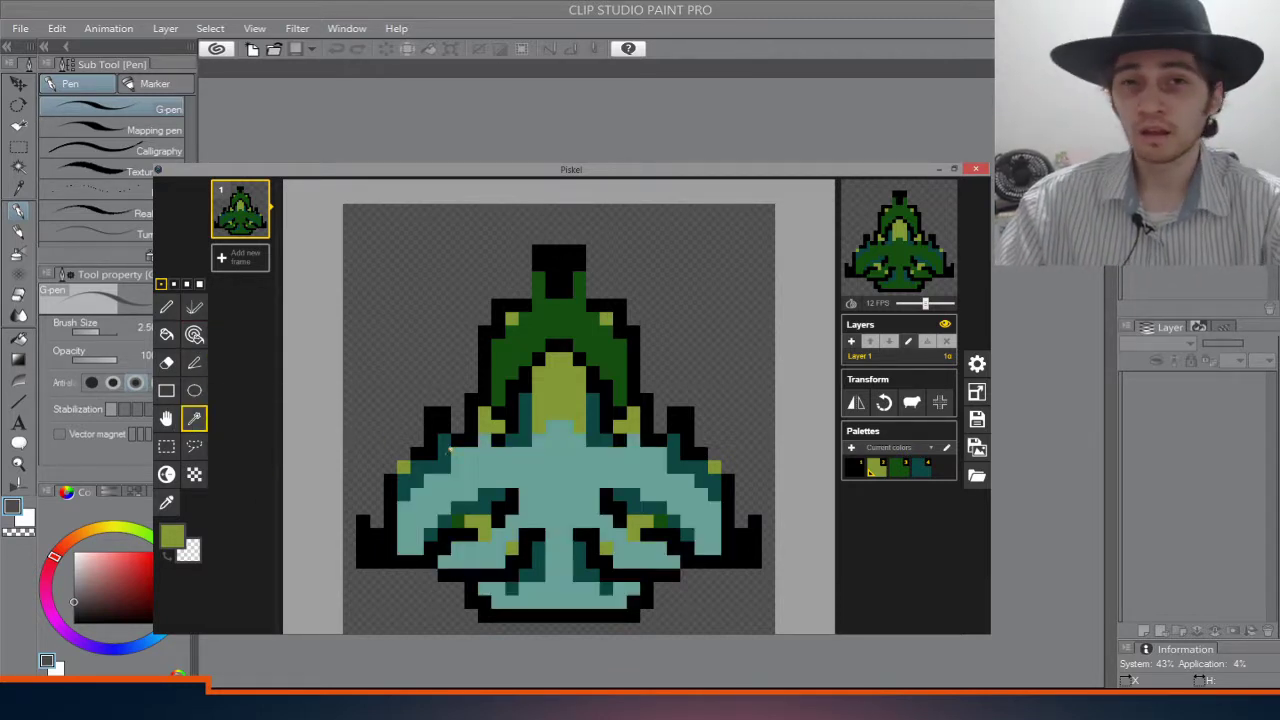
pyautogui.click(194, 446)
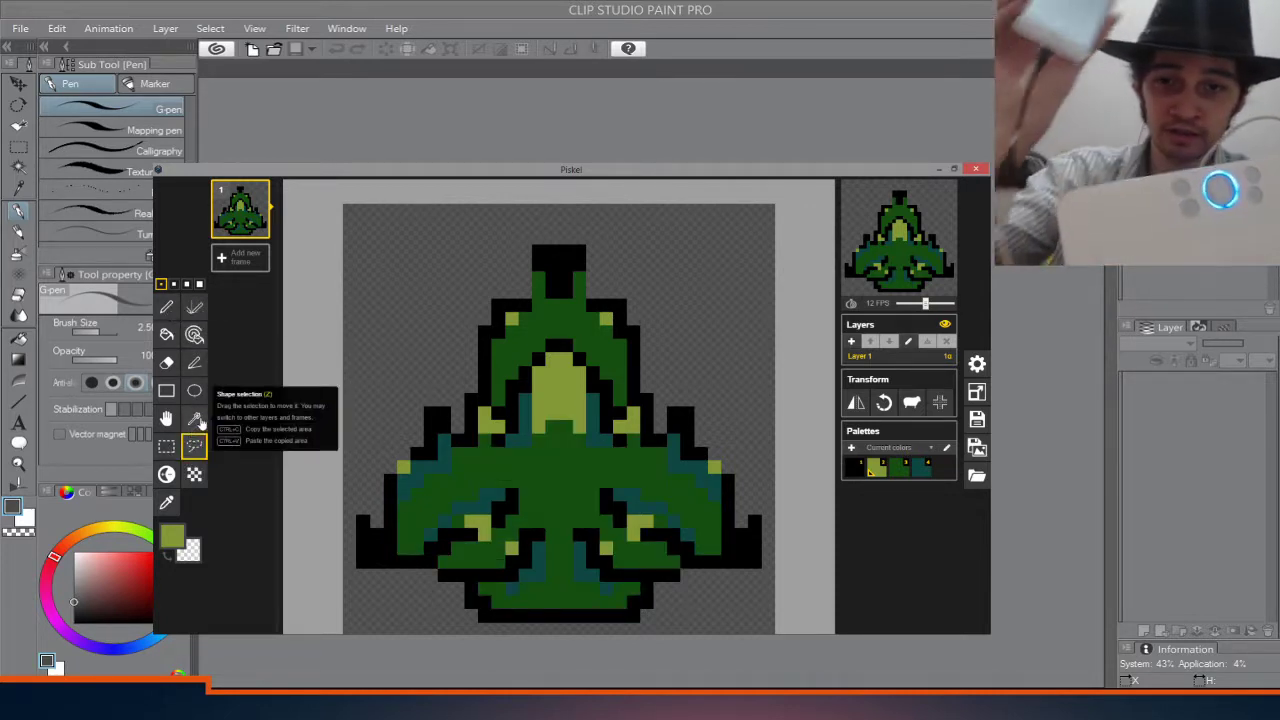
pyautogui.click(194, 420)
pyautogui.click(490, 467)
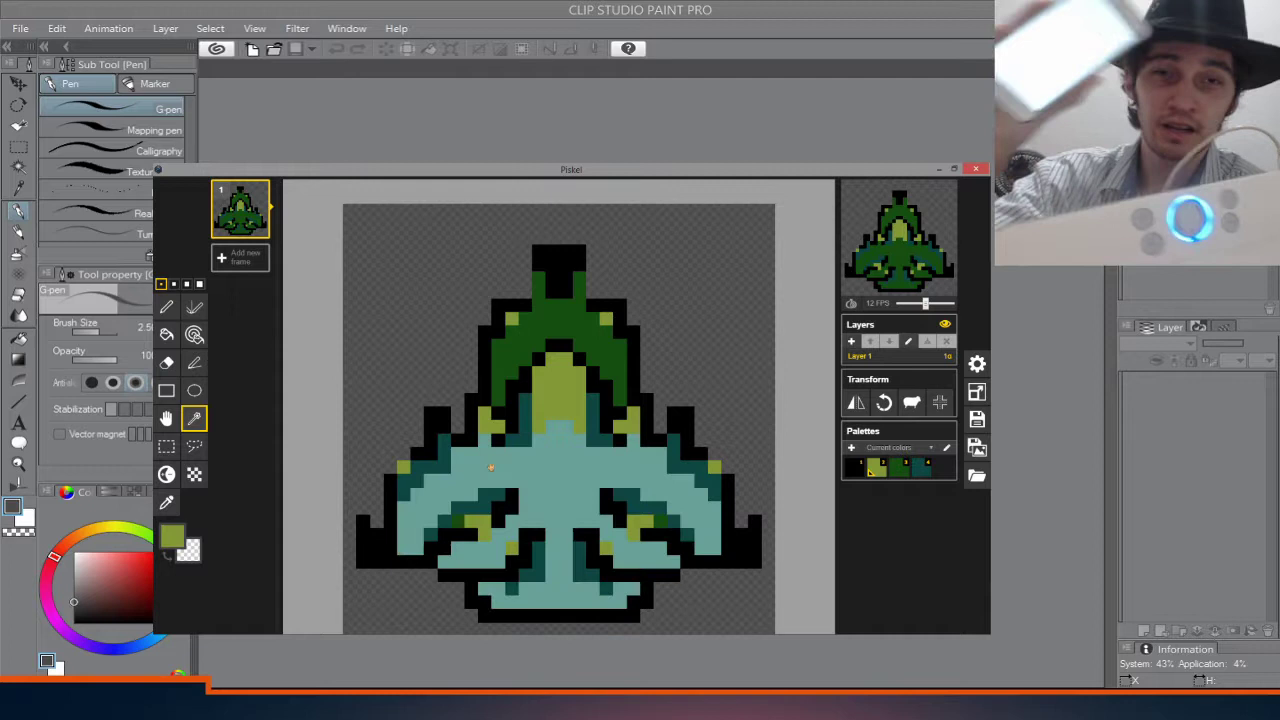
pyautogui.click(555, 386)
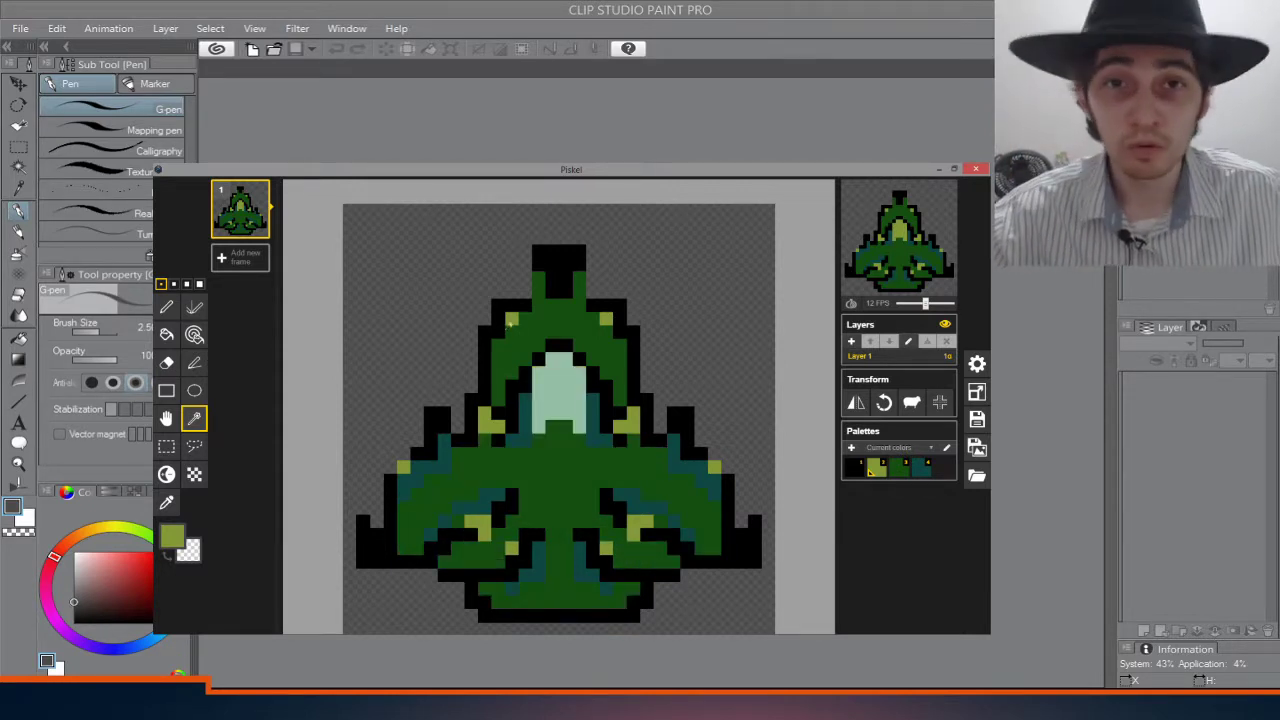
pyautogui.click(511, 317)
pyautogui.click(614, 319)
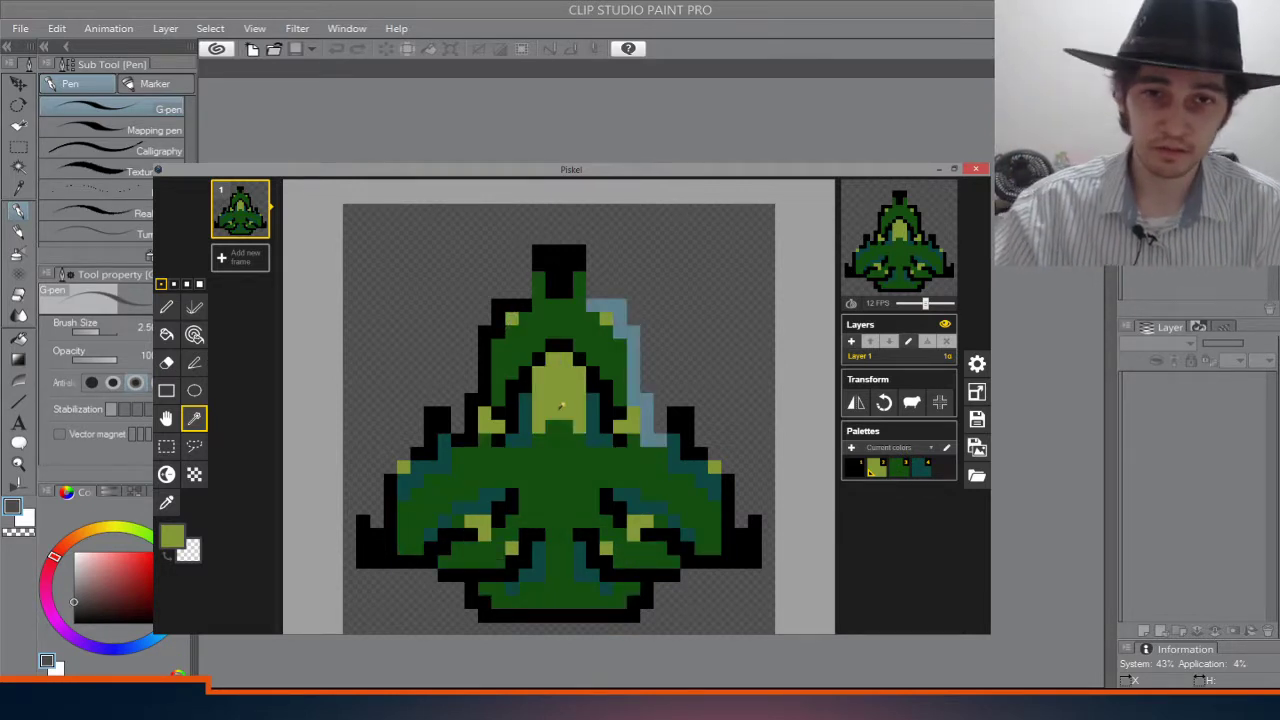
pyautogui.click(560, 407)
pyautogui.click(515, 355)
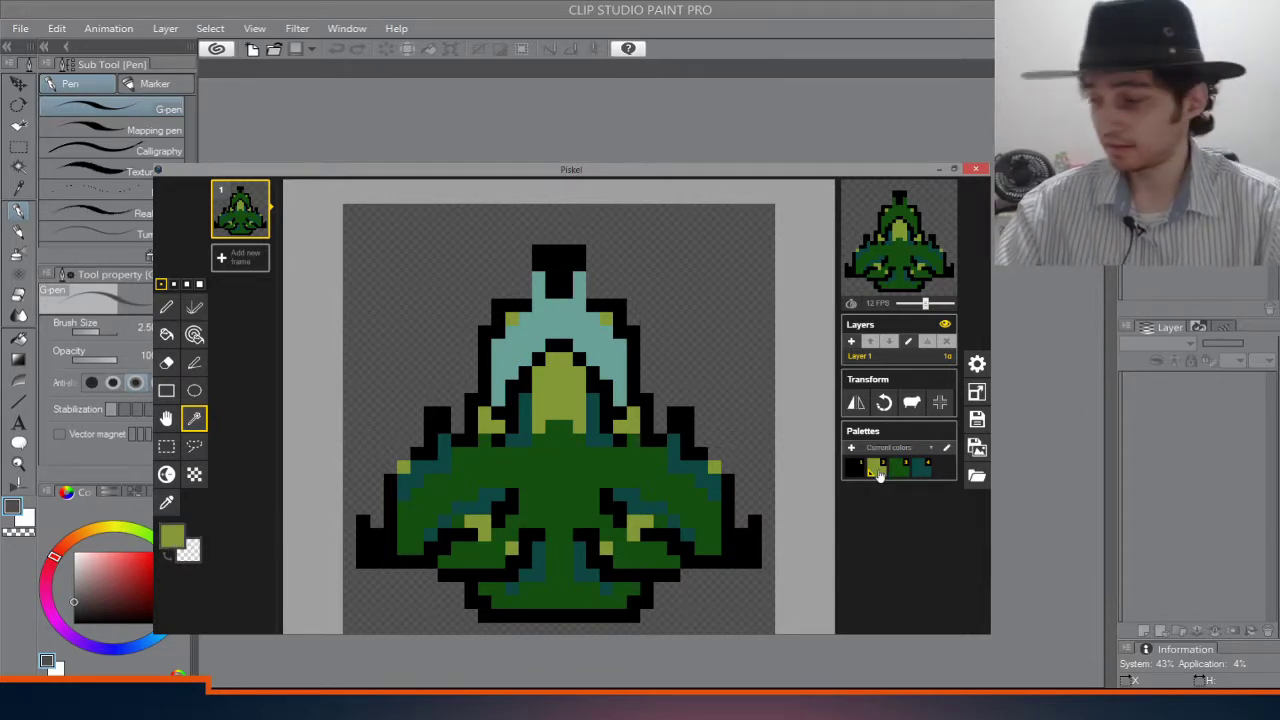
pyautogui.click(895, 470)
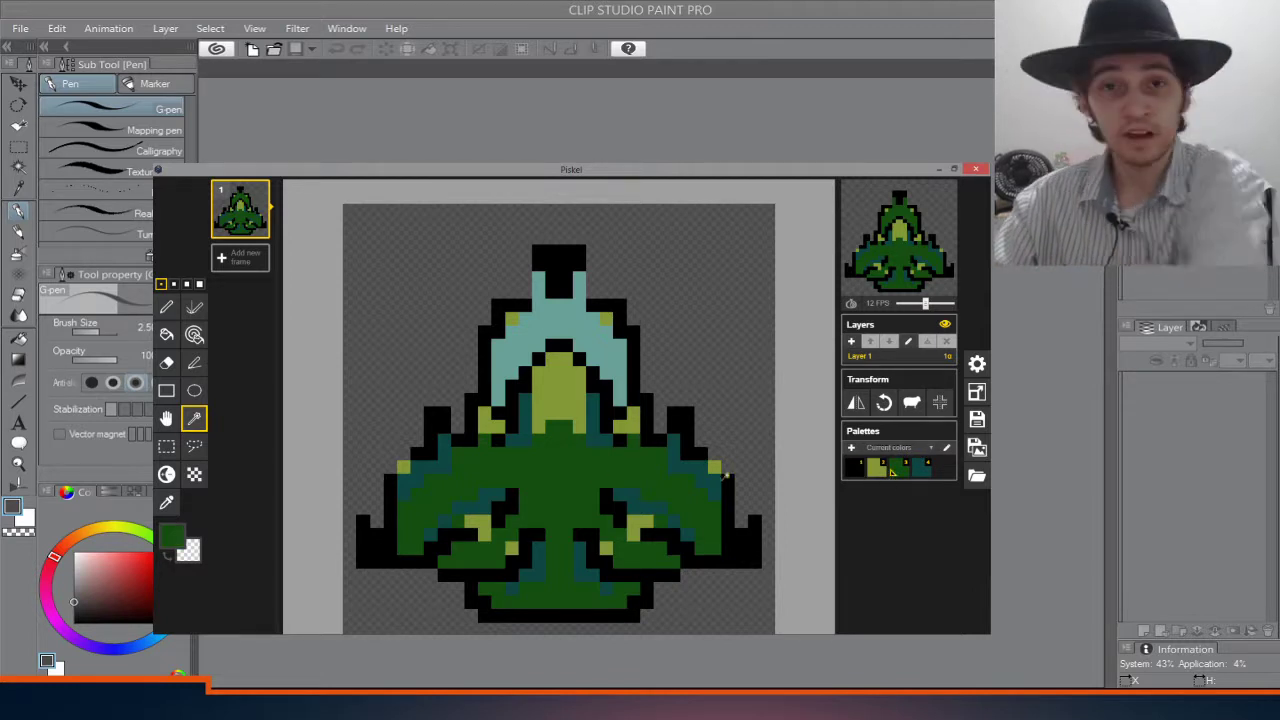
pyautogui.click(588, 486)
pyautogui.click(706, 304)
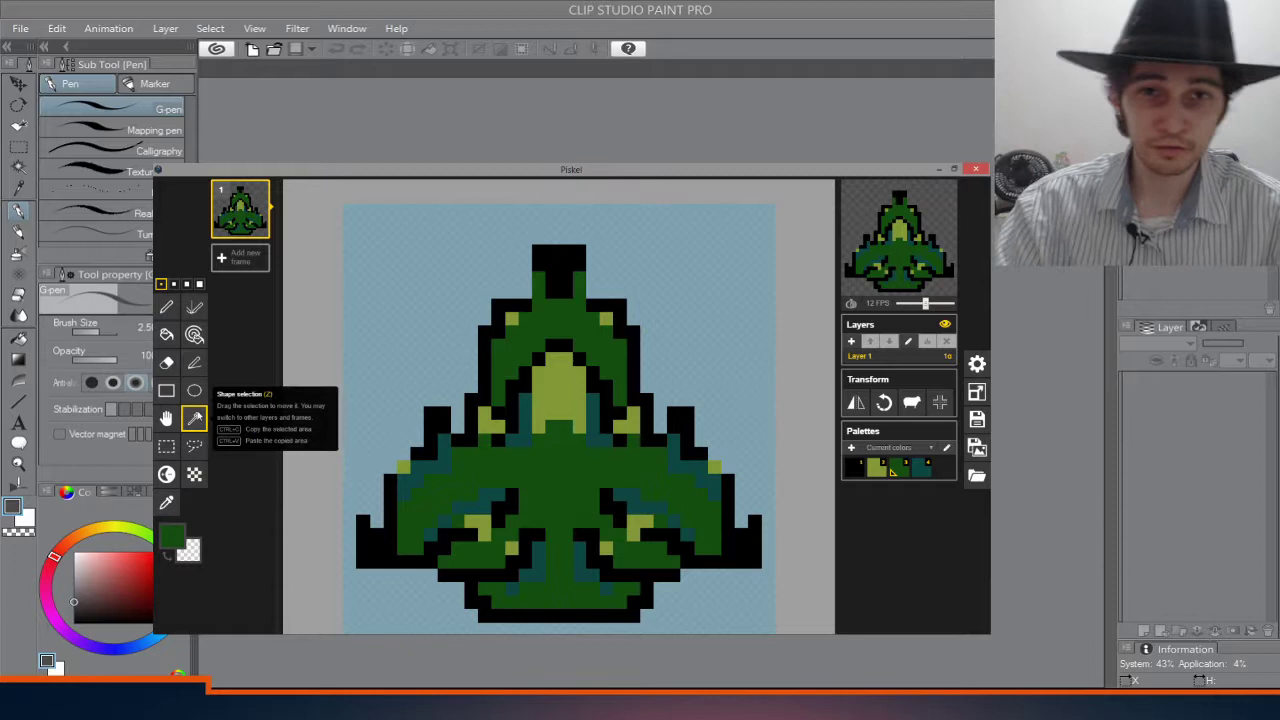
pyautogui.click(194, 446)
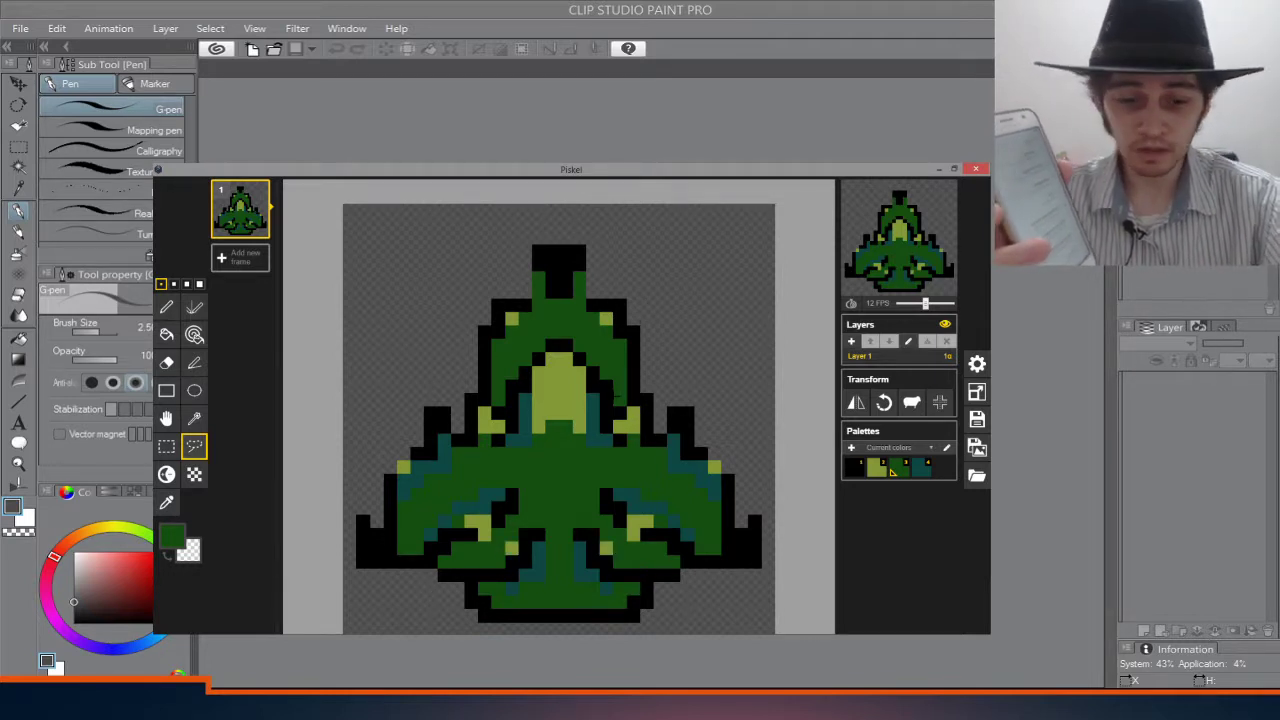
# Step: Sample the teal from the ship's left wing and darken it to a very dark slate-blue
pyautogui.moveTo(222, 705)
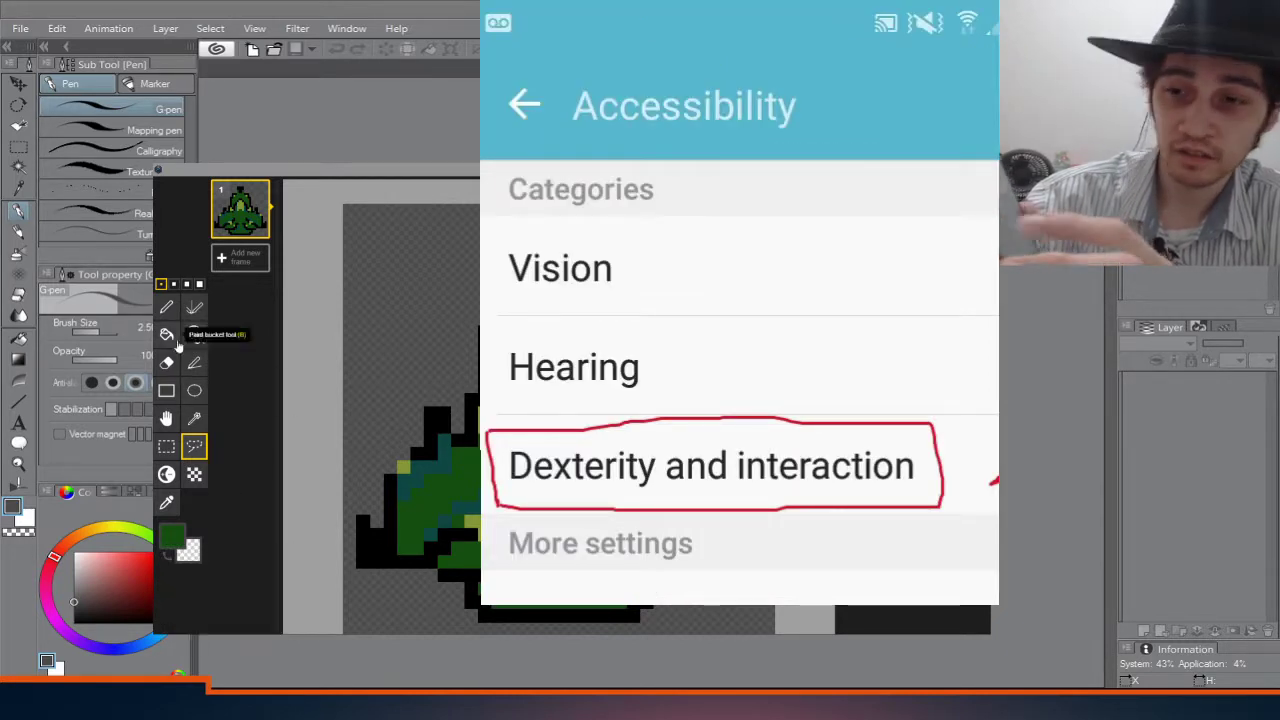
pyautogui.click(194, 306)
pyautogui.click(176, 543)
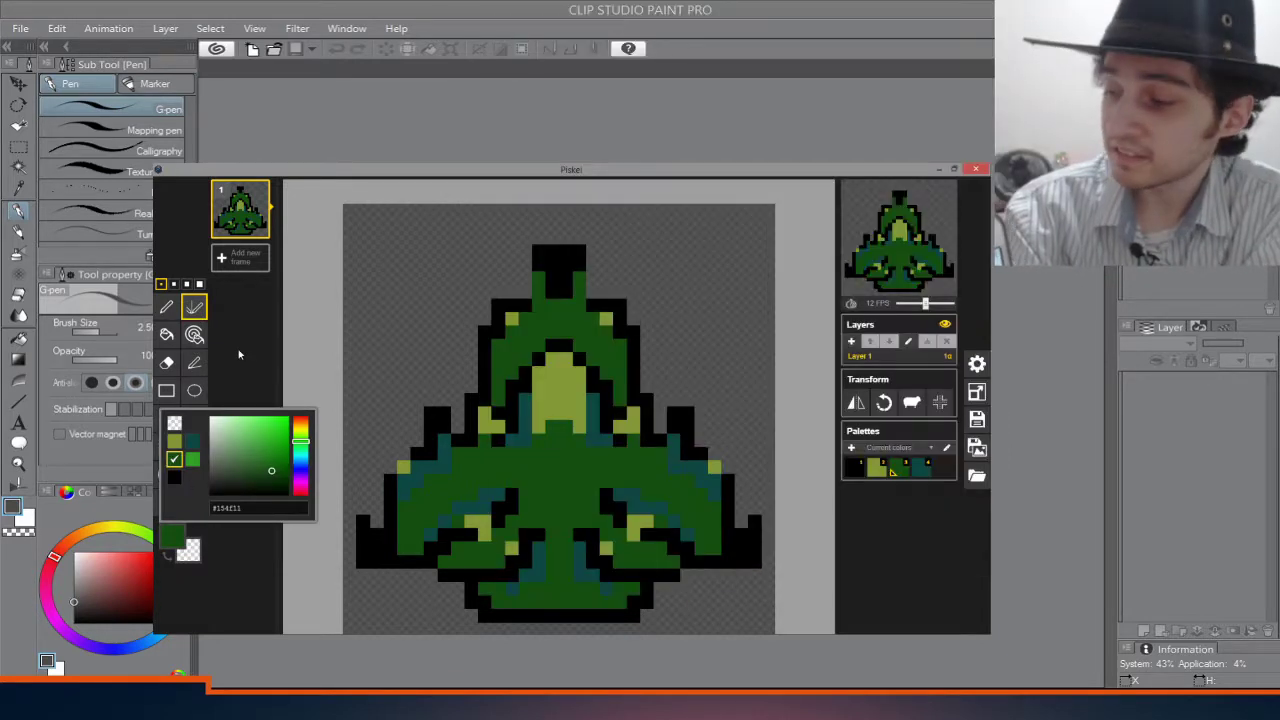
pyautogui.click(238, 354)
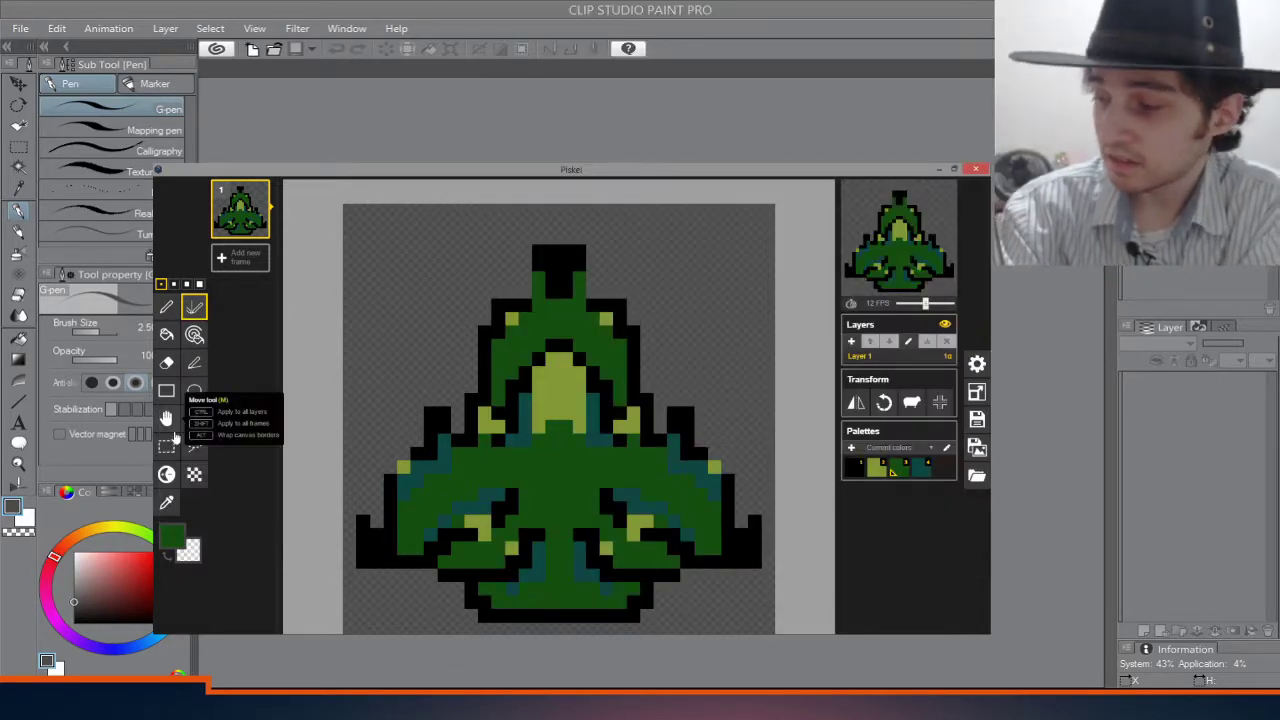
pyautogui.click(167, 502)
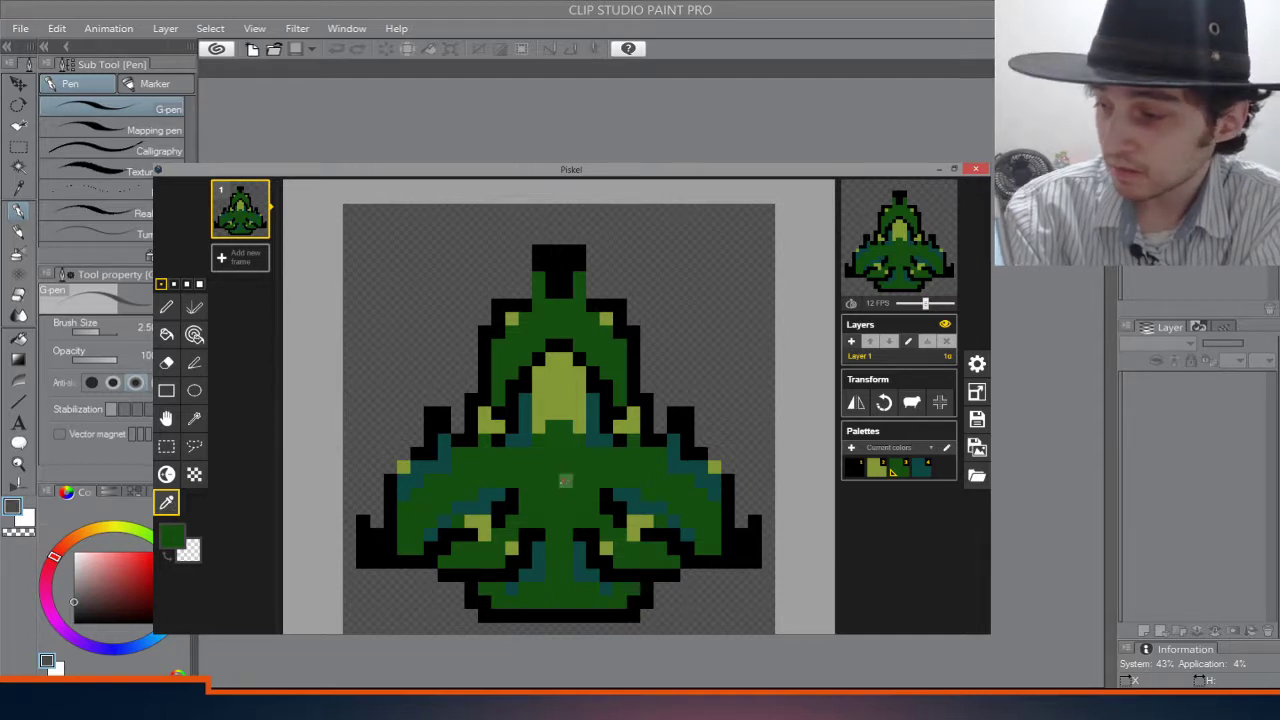
pyautogui.click(431, 466)
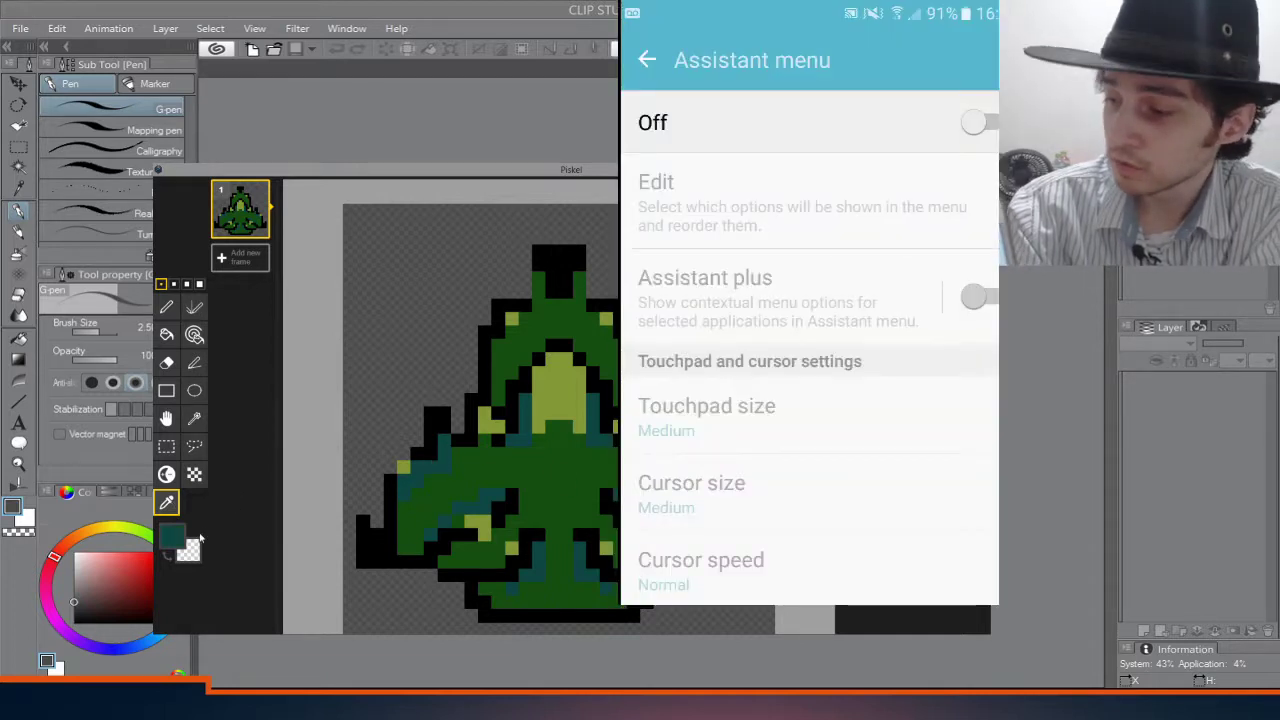
pyautogui.click(172, 537)
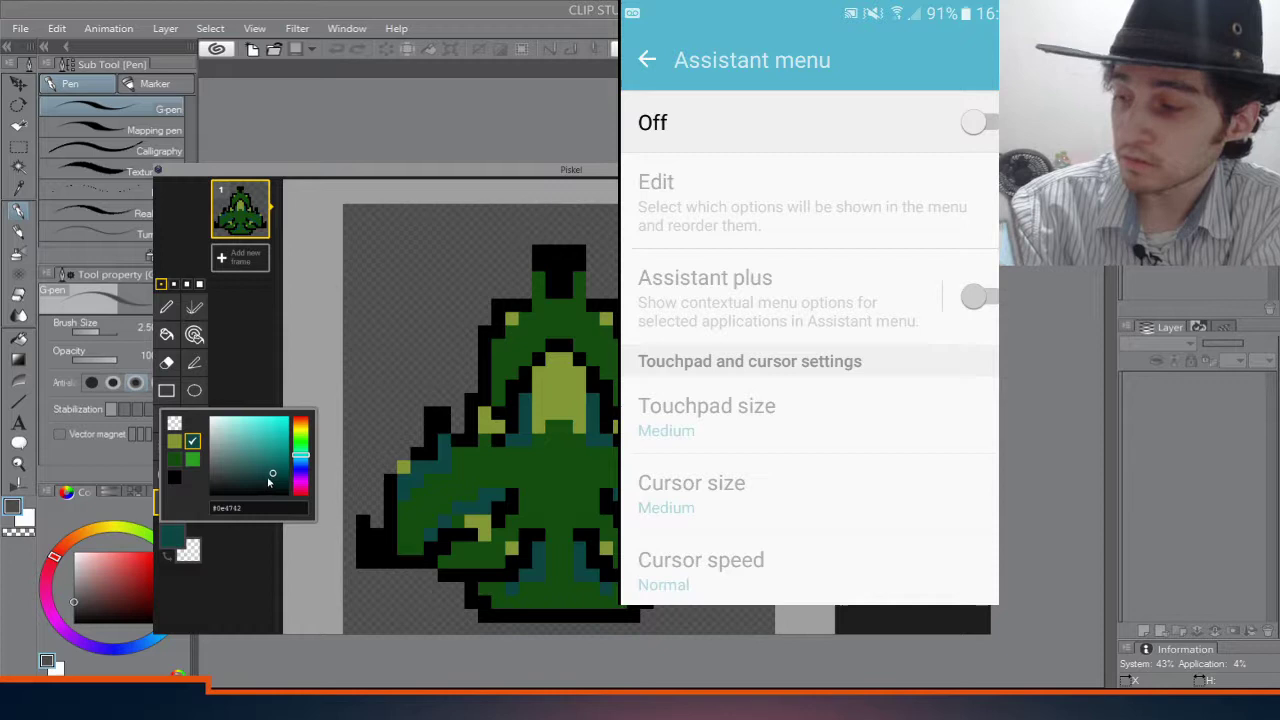
pyautogui.moveTo(262, 477); pyautogui.dragTo(303, 466)
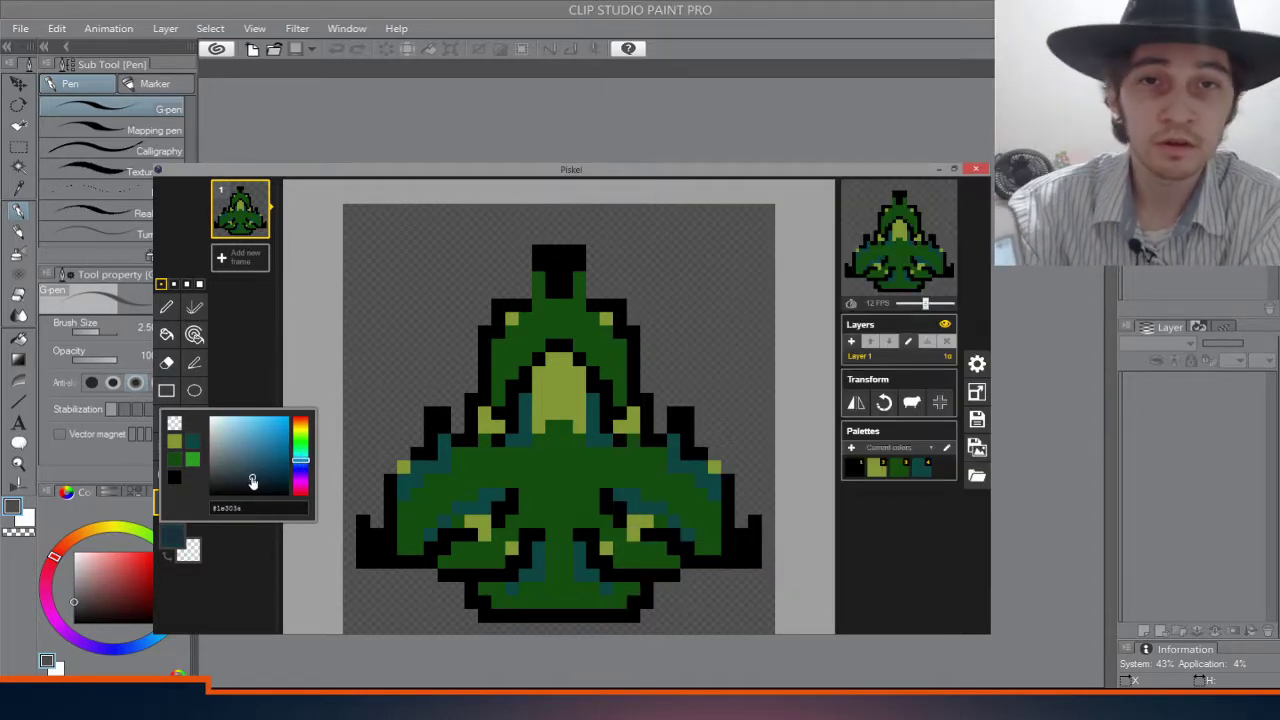
pyautogui.click(256, 343)
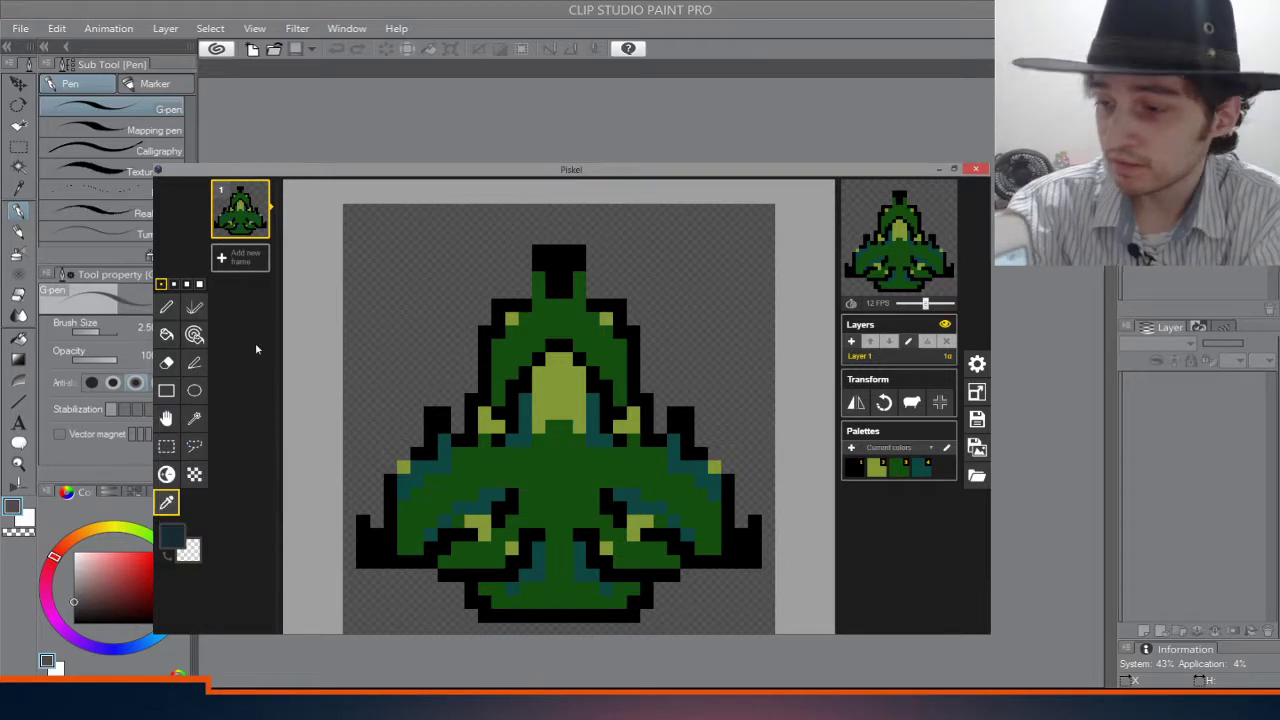
# Step: Set the primary colour to dark blue-grey #192b33
pyautogui.click(514, 300)
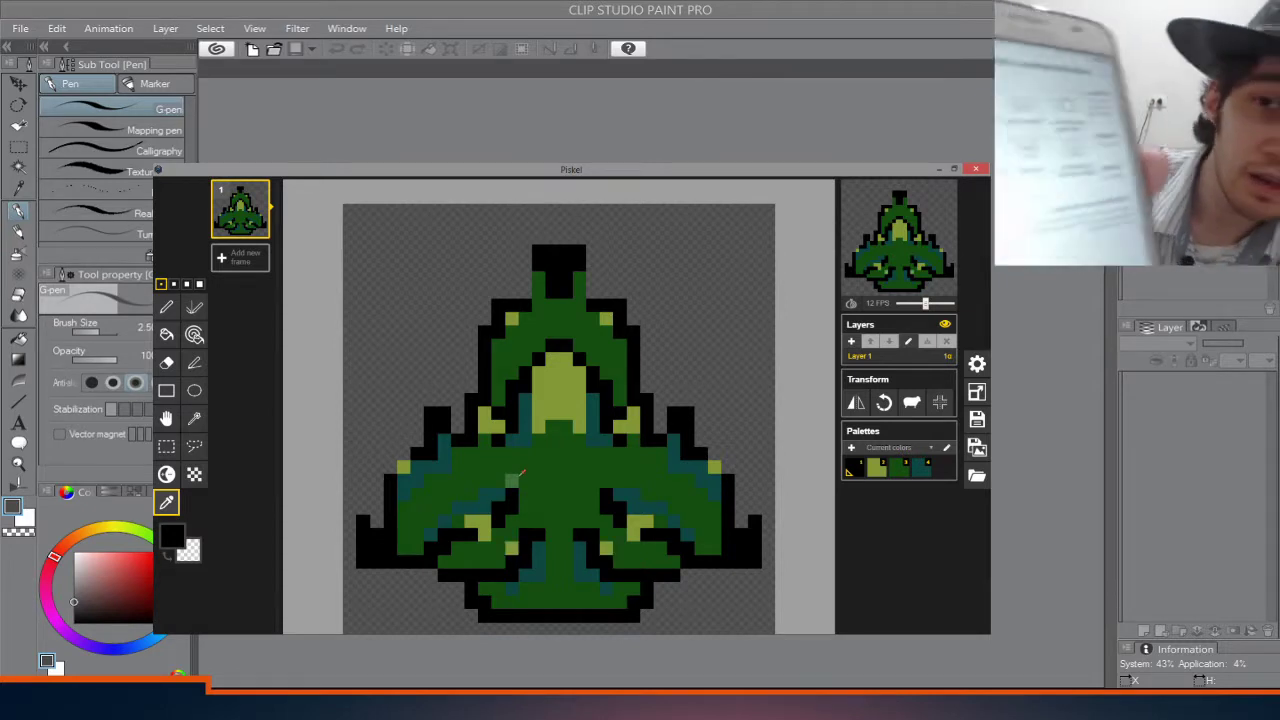
pyautogui.click(175, 538)
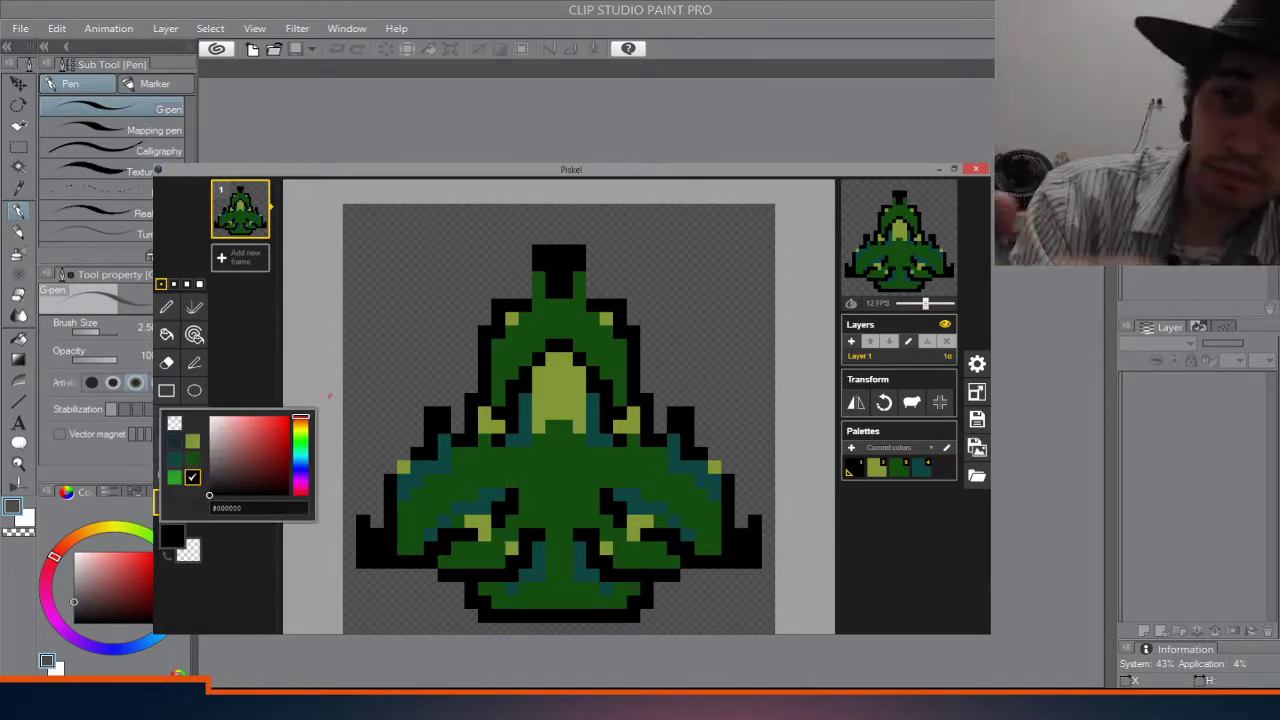
pyautogui.click(175, 456)
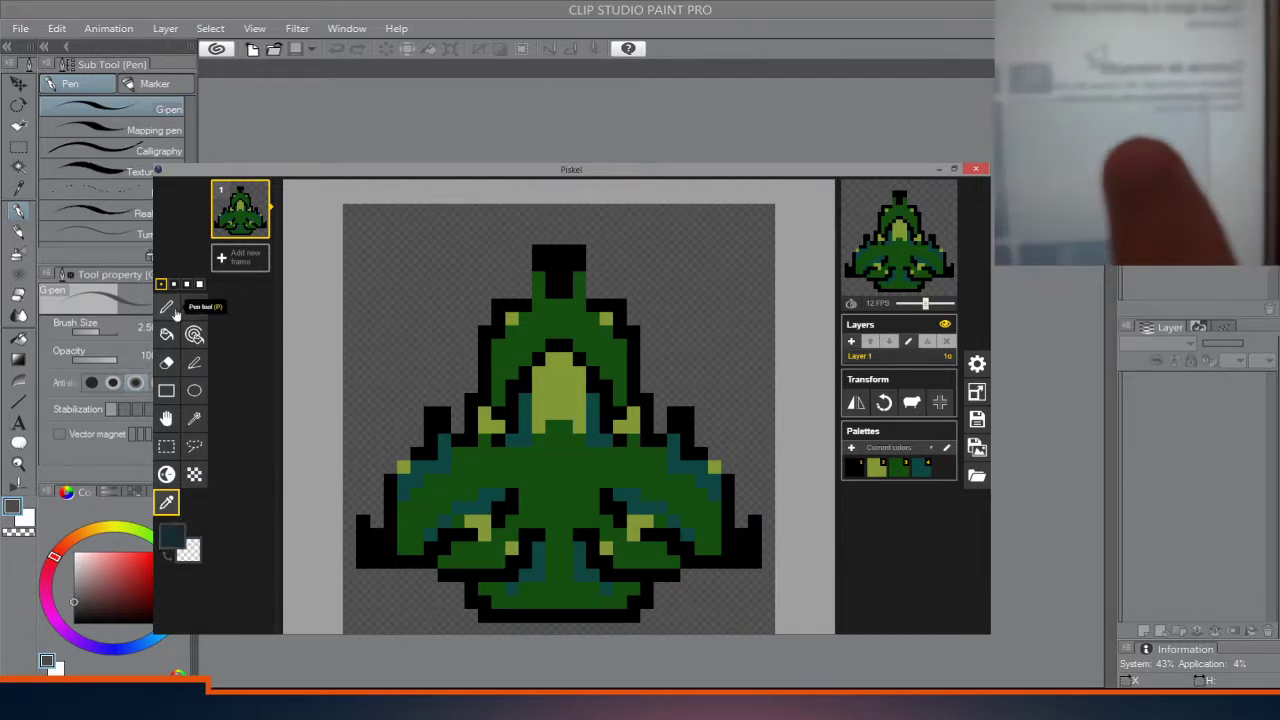
# Step: Repaint the upper outline in mirrored dark blue-grey, undoing one mistaken stroke
pyautogui.click(195, 310)
pyautogui.moveTo(528, 305)
pyautogui.mouseDown()
pyautogui.moveTo(503, 304)
pyautogui.moveTo(484, 356)
pyautogui.moveTo(472, 400)
pyautogui.moveTo(496, 405)
pyautogui.mouseUp()
pyautogui.hotkey('ctrl', 'z')
pyautogui.moveTo(485, 330)
pyautogui.mouseDown()
pyautogui.moveTo(465, 439)
pyautogui.moveTo(503, 441)
pyautogui.moveTo(519, 417)
pyautogui.moveTo(502, 413)
pyautogui.moveTo(505, 438)
pyautogui.moveTo(525, 418)
pyautogui.moveTo(514, 383)
pyautogui.moveTo(553, 345)
pyautogui.mouseUp()
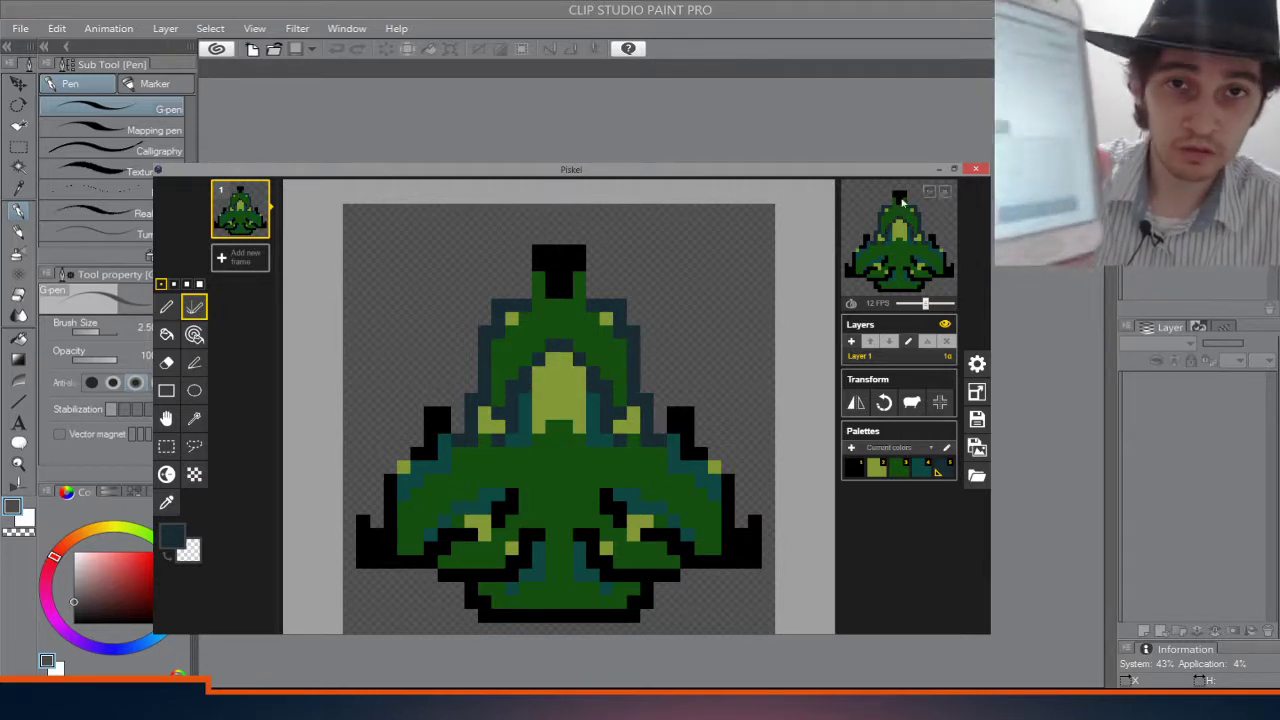
# Step: Recolour the black nose tip, wing pixels and lower wing edges to dark blue-grey, mirrored
pyautogui.moveTo(540, 264)
pyautogui.mouseDown()
pyautogui.moveTo(545, 250)
pyautogui.moveTo(556, 268)
pyautogui.mouseUp()
pyautogui.click(560, 284)
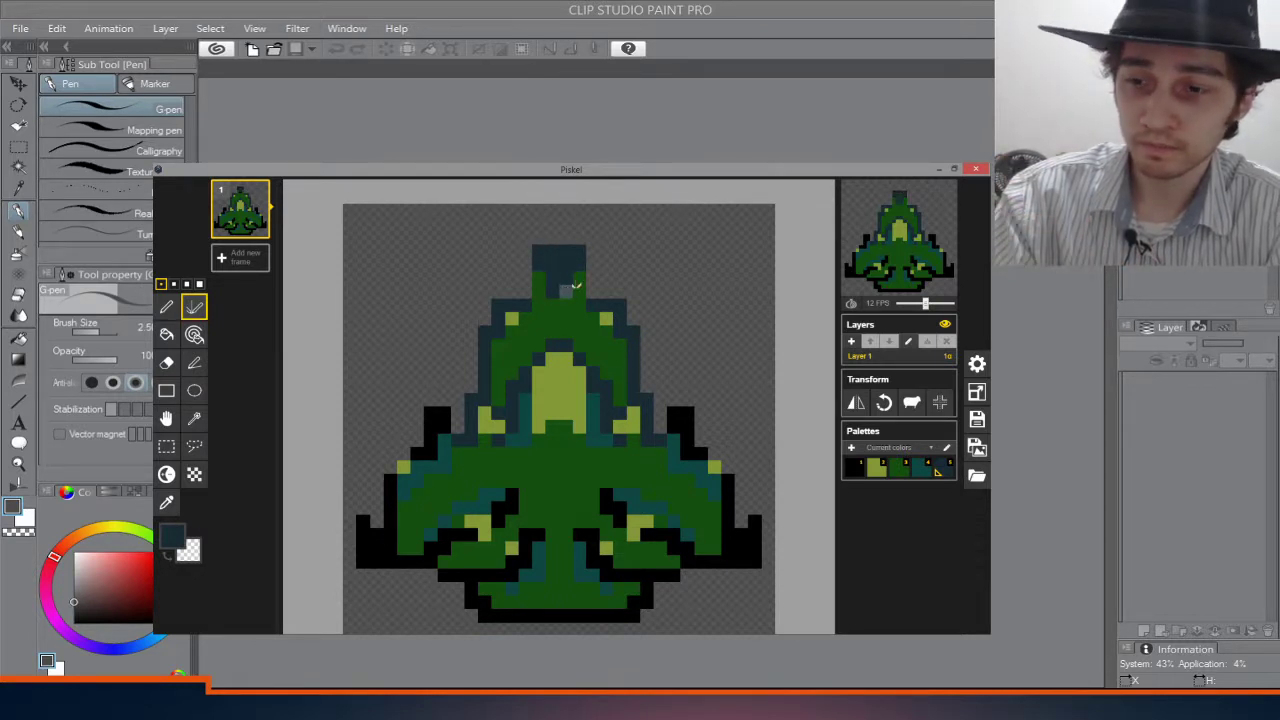
pyautogui.click(677, 416)
pyautogui.moveTo(677, 412)
pyautogui.mouseDown()
pyautogui.moveTo(731, 495)
pyautogui.moveTo(731, 531)
pyautogui.moveTo(755, 535)
pyautogui.moveTo(757, 520)
pyautogui.moveTo(757, 561)
pyautogui.moveTo(733, 546)
pyautogui.moveTo(690, 558)
pyautogui.moveTo(608, 507)
pyautogui.moveTo(608, 520)
pyautogui.moveTo(700, 512)
pyautogui.moveTo(608, 498)
pyautogui.mouseUp()
pyautogui.click(608, 497)
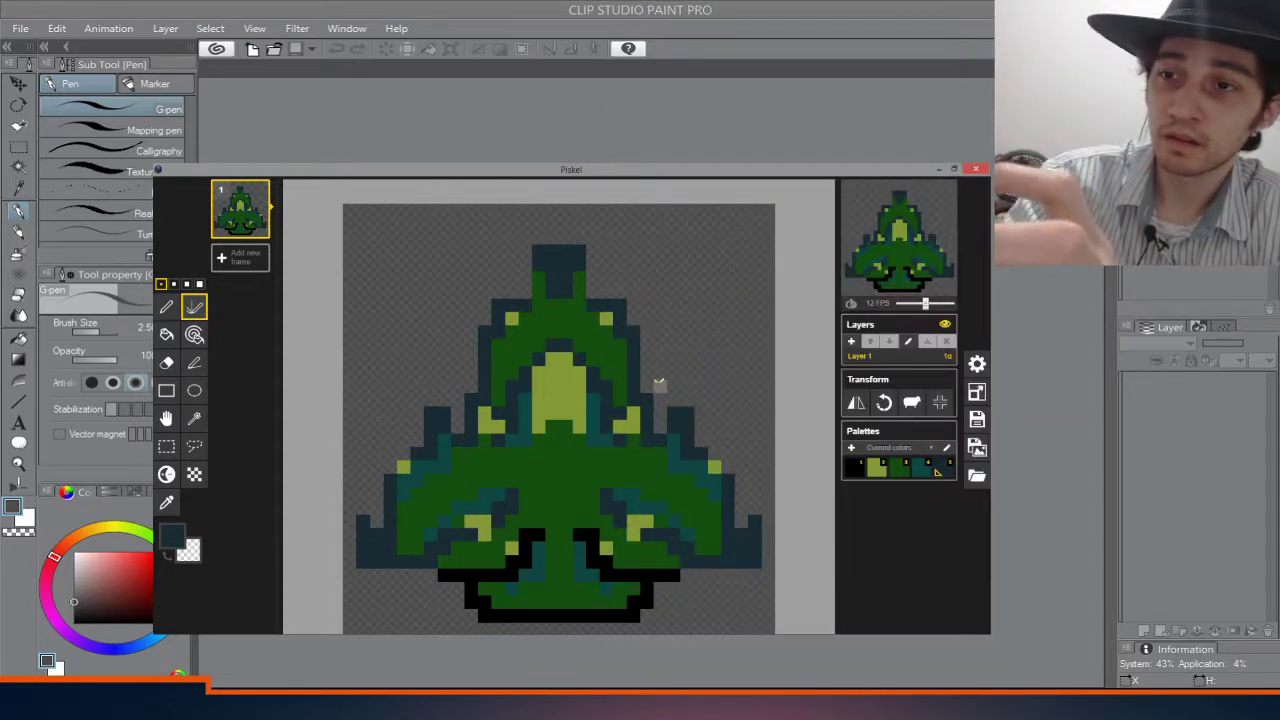
pyautogui.moveTo(578, 535)
pyautogui.mouseDown()
pyautogui.moveTo(607, 573)
pyautogui.moveTo(440, 575)
pyautogui.mouseUp()
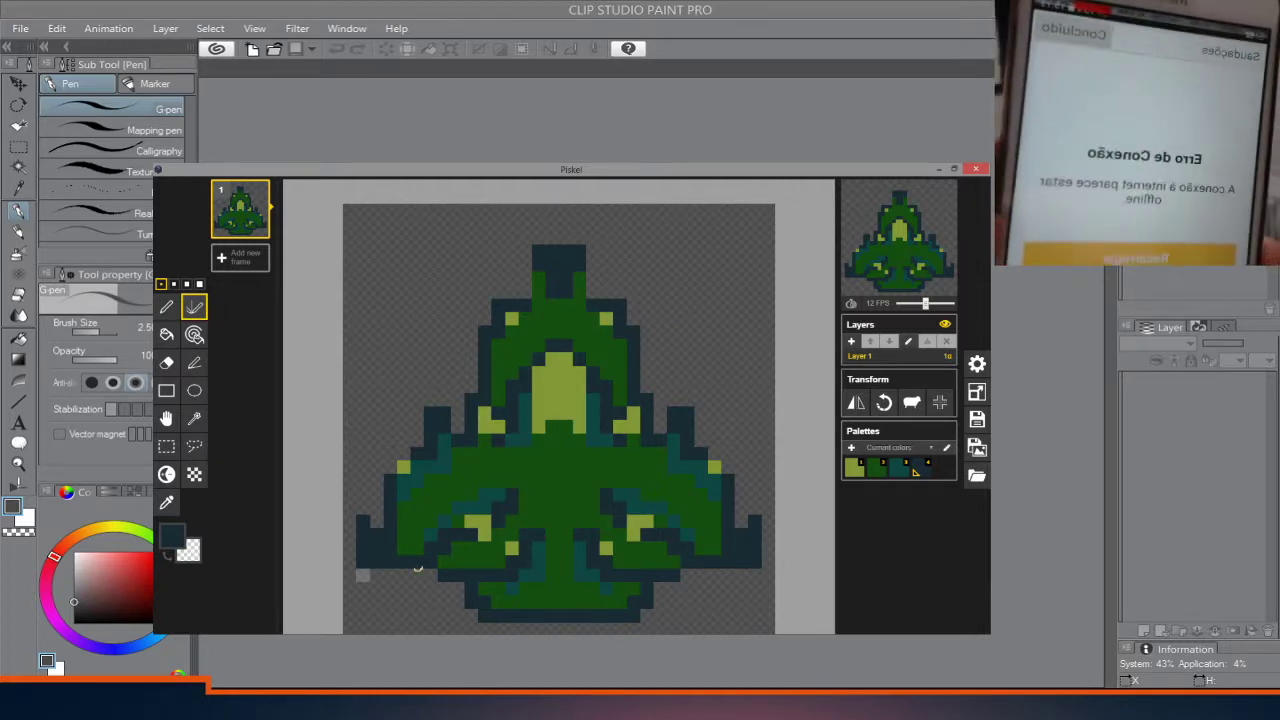
# Step: Switch to a slightly darker blue-grey and add a dark pixel atop each wing
pyautogui.click(173, 540)
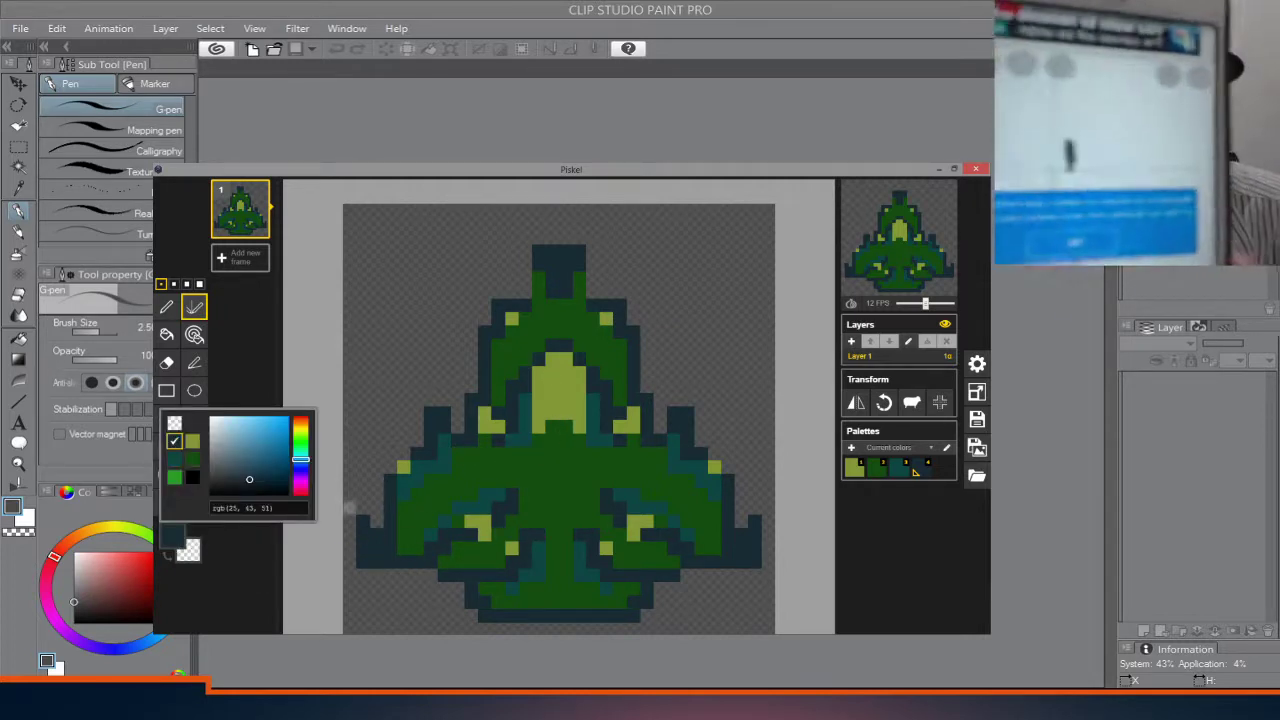
pyautogui.click(250, 487)
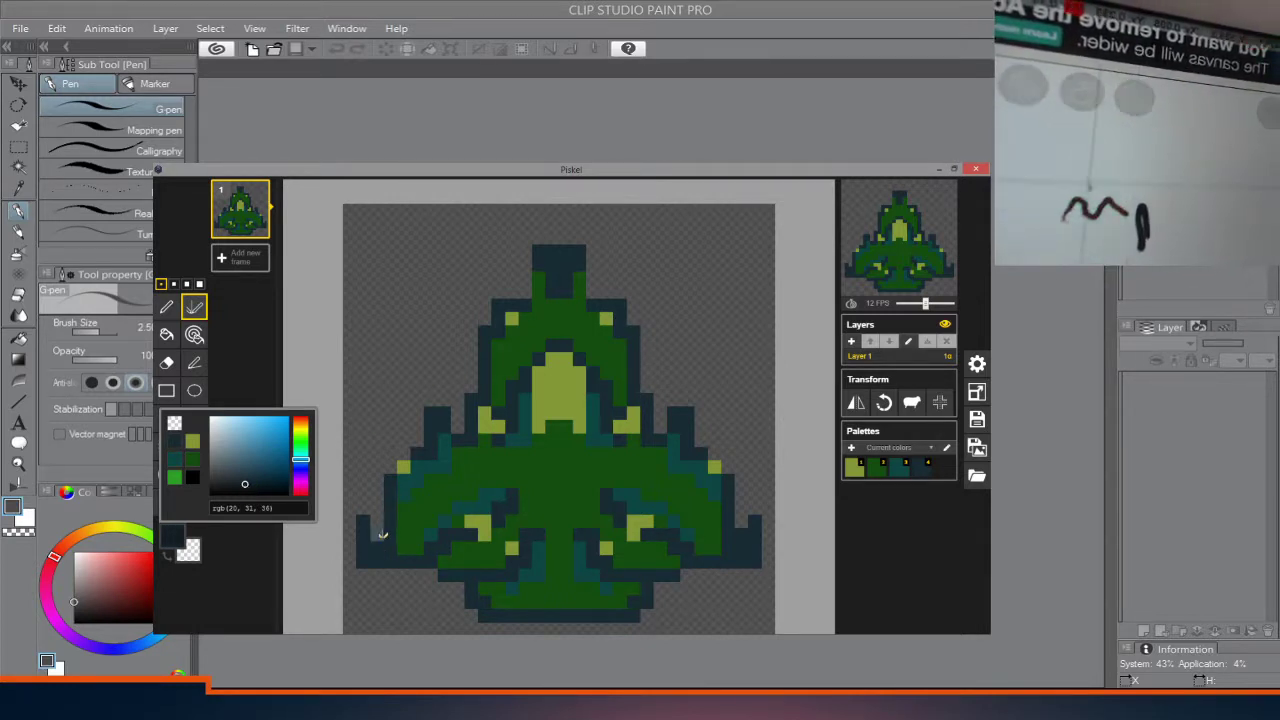
pyautogui.click(381, 535)
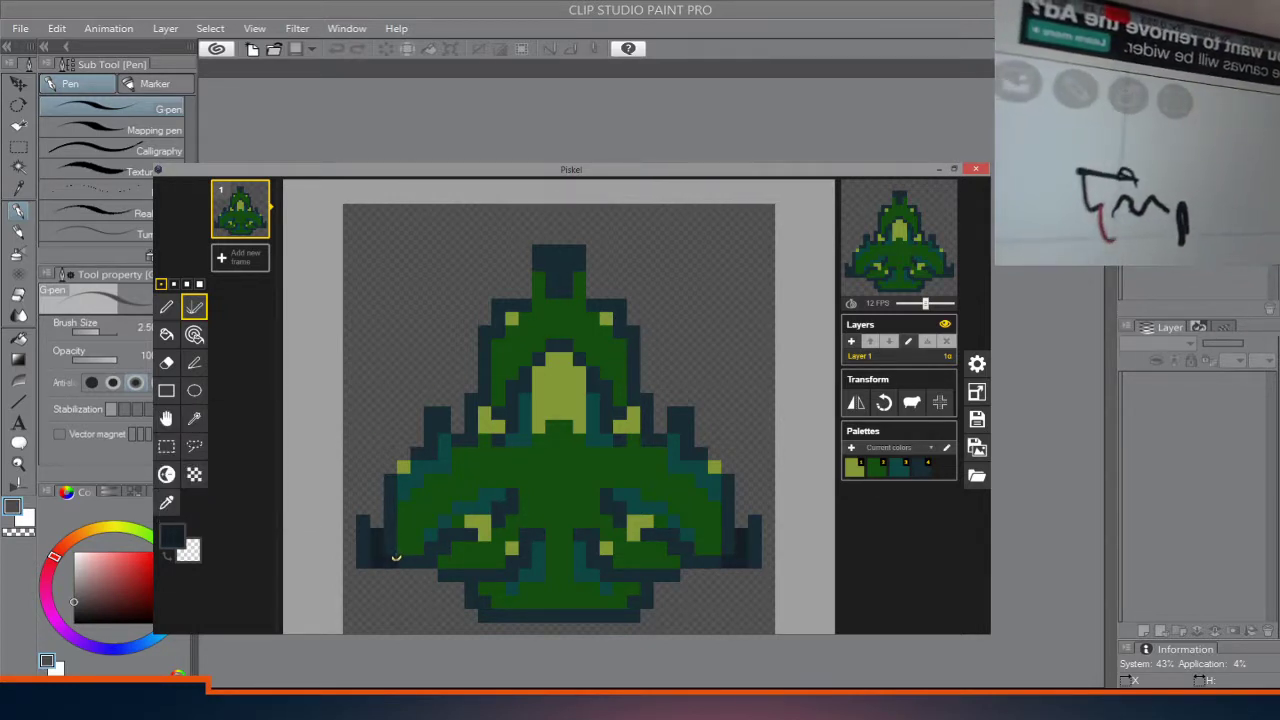
pyautogui.click(445, 414)
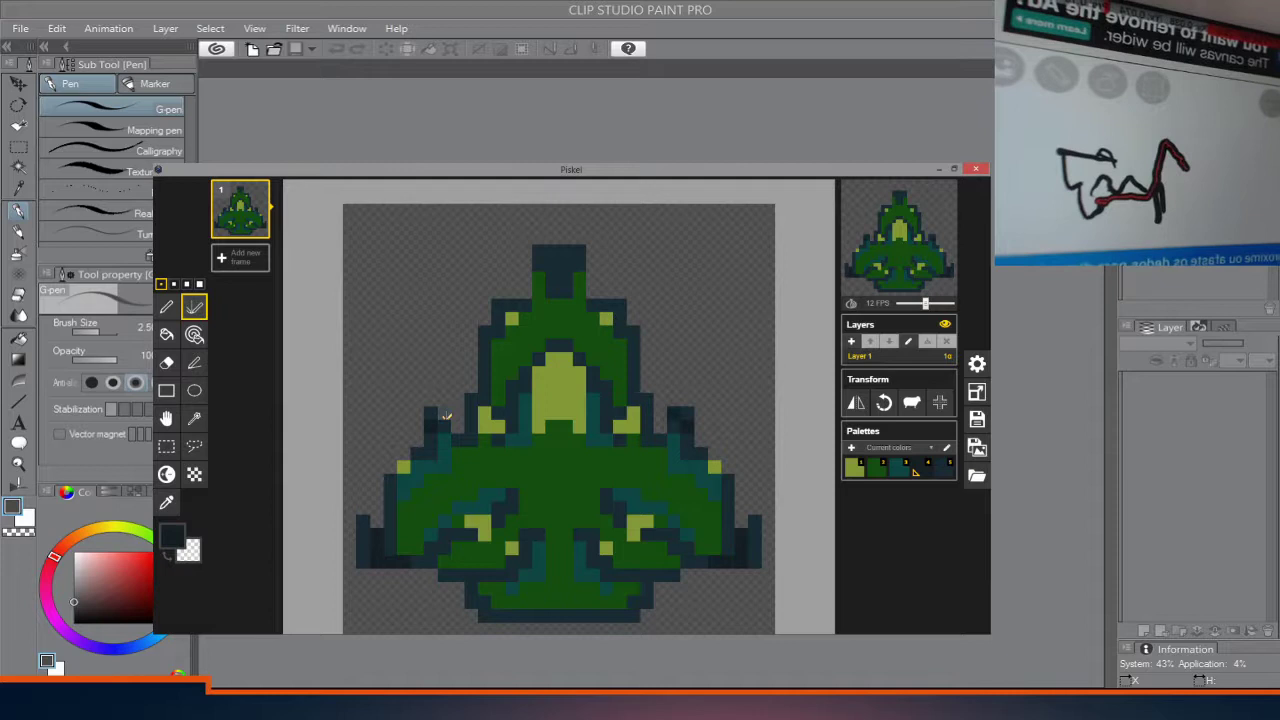